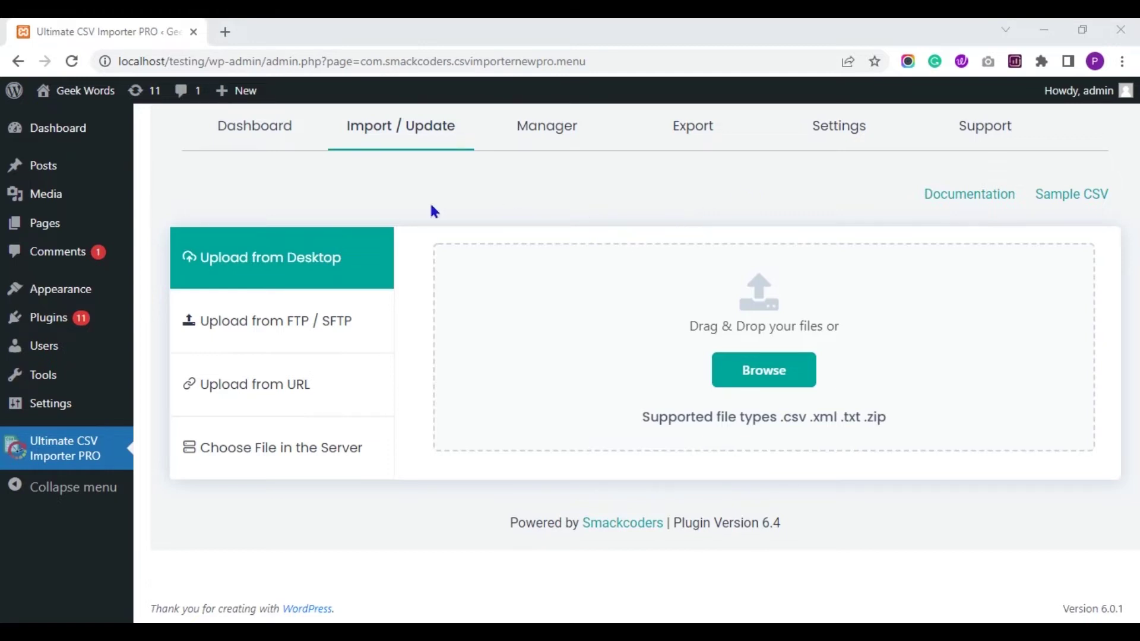
Open the list of all WordPress posts and look through the existing entries
{"action": "left_click", "coordinate": [83, 181]}
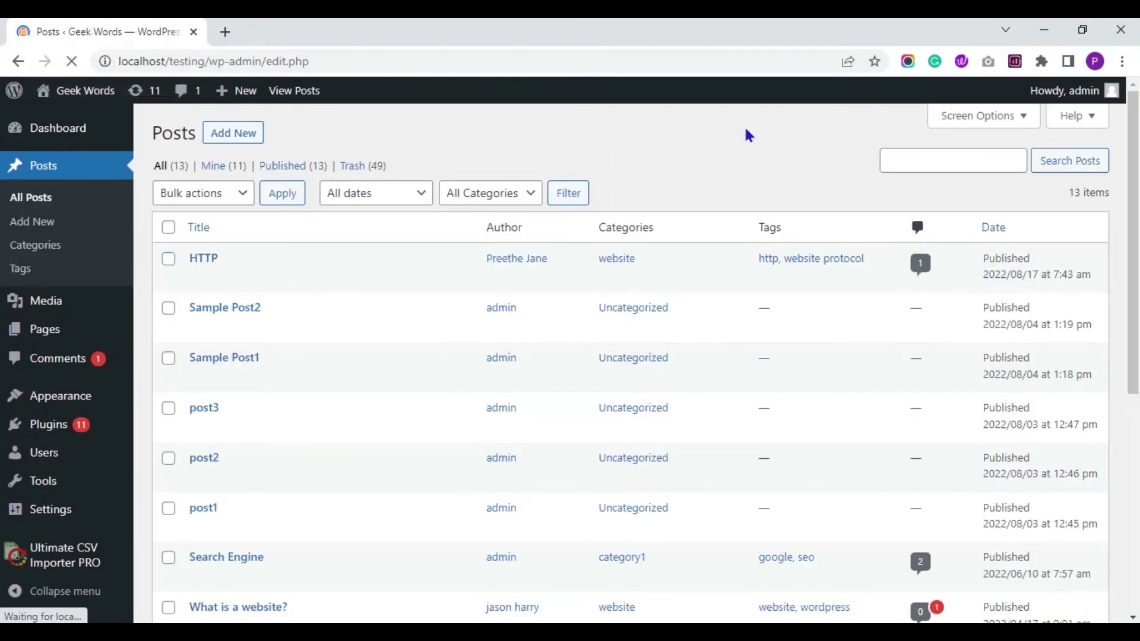
{"action": "scroll", "coordinate": [3, 246], "scroll_direction": "down", "scroll_amount": 3}
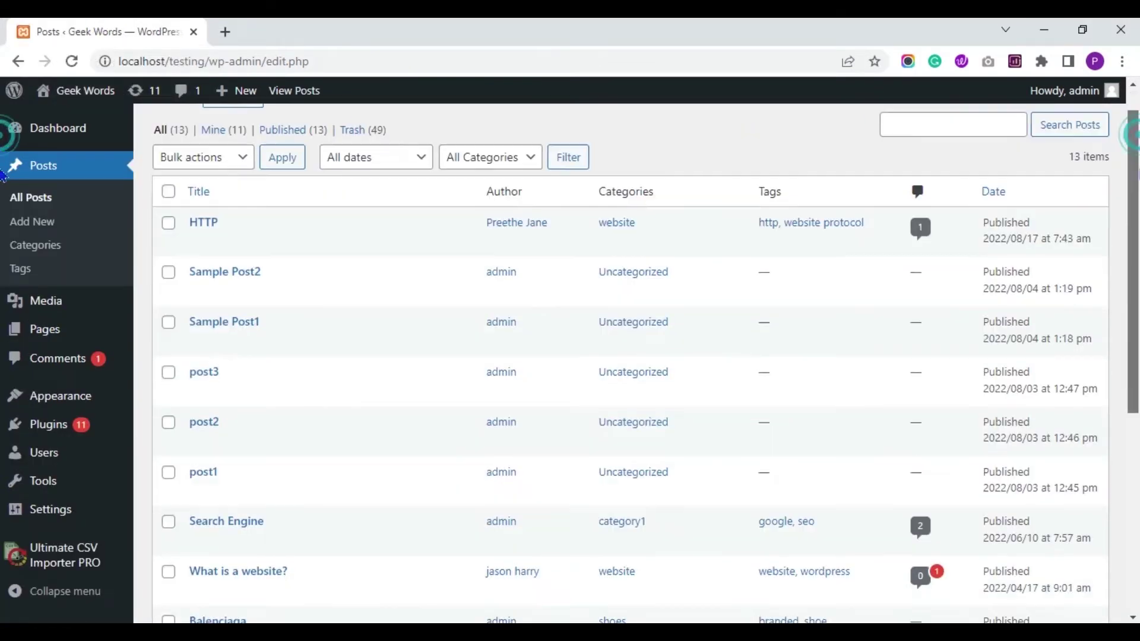
{"action": "scroll", "coordinate": [3, 247], "scroll_direction": "down", "scroll_amount": 3}
{"action": "scroll", "coordinate": [3, 178], "scroll_direction": "up", "scroll_amount": 6}
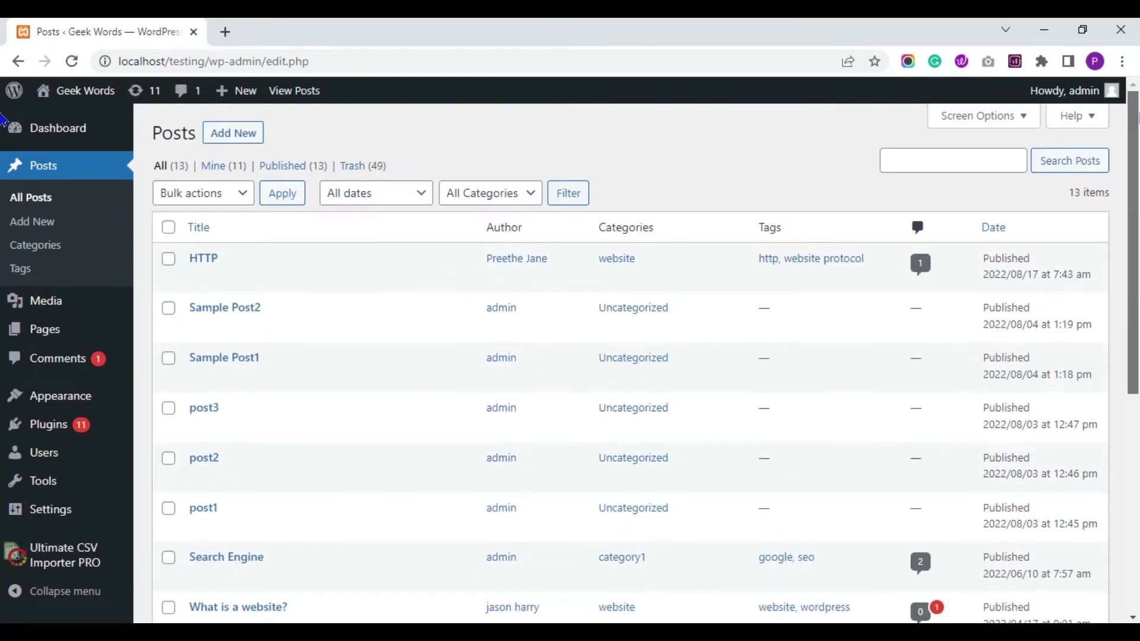
Start a new post and examine the Meta Box Field Group below the editor
{"action": "left_click", "coordinate": [238, 132]}
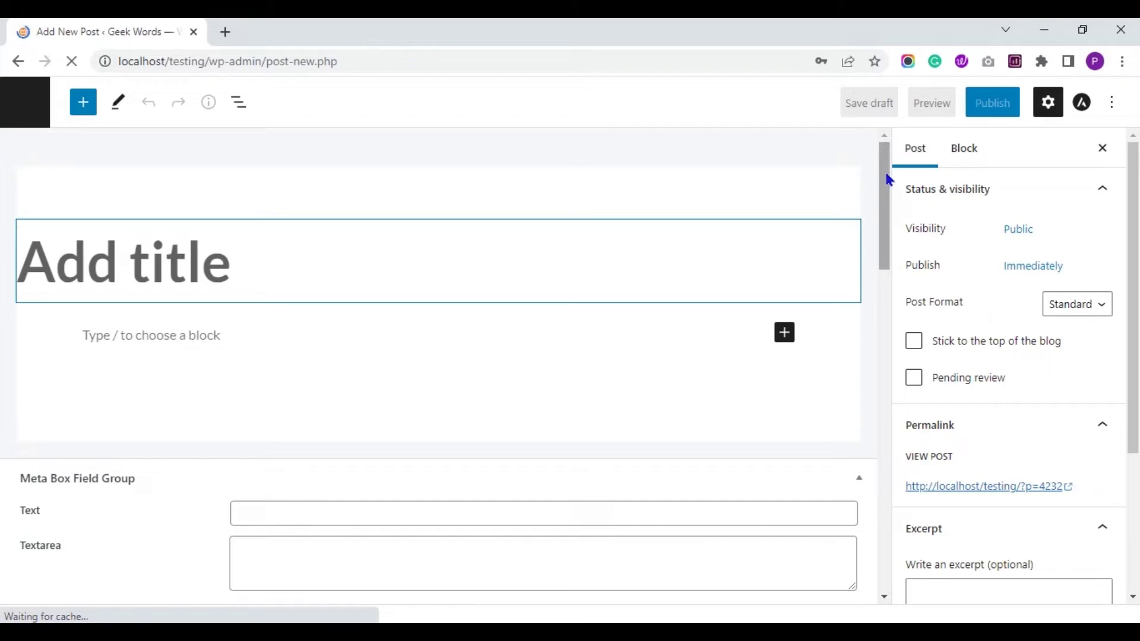
{"action": "mouse_move", "coordinate": [887, 185]}
{"action": "left_mouse_down"}
{"action": "mouse_move", "coordinate": [882, 522]}
{"action": "mouse_move", "coordinate": [892, 177]}
{"action": "left_mouse_up"}
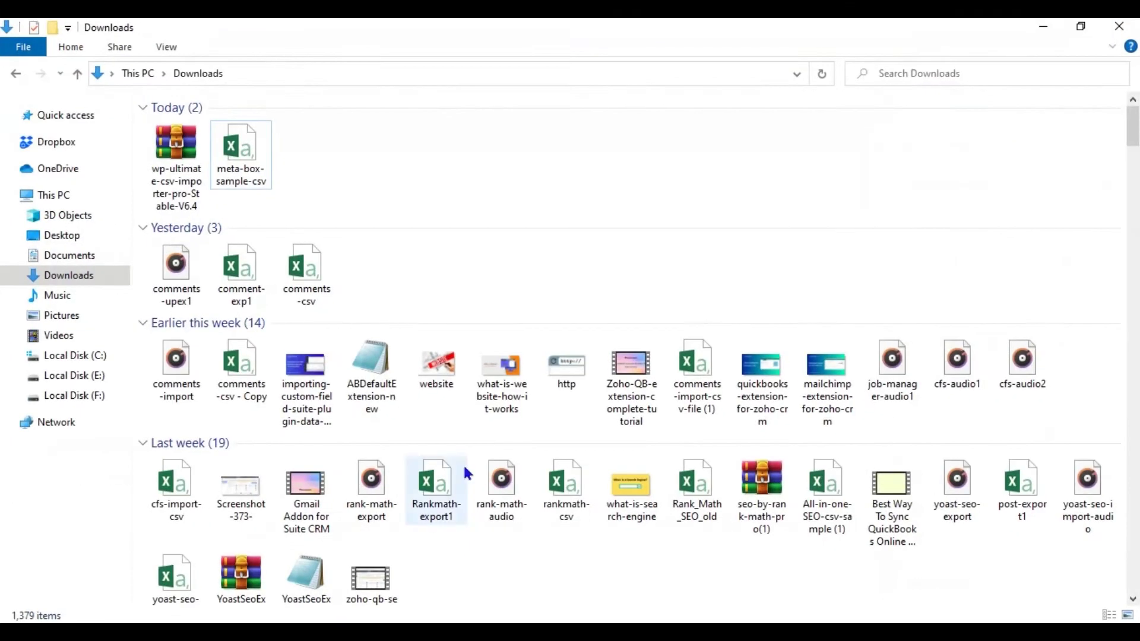
Open meta-box-sample-csv from the Downloads folder in Excel and select the post_title header cell
{"action": "double_click", "coordinate": [264, 165]}
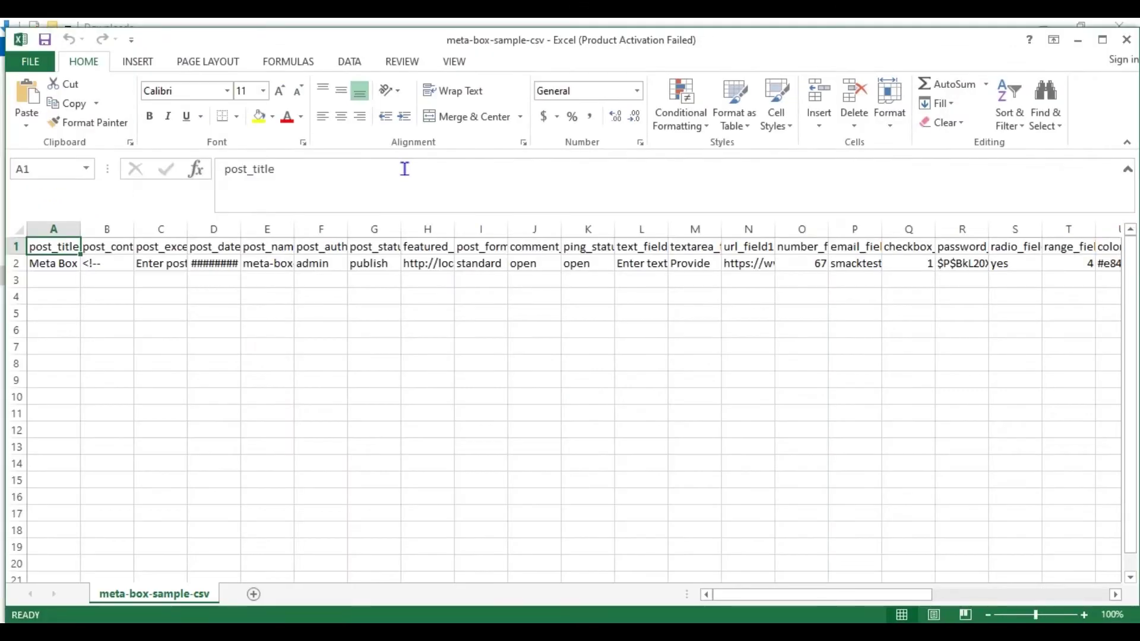
{"action": "left_click", "coordinate": [333, 312]}
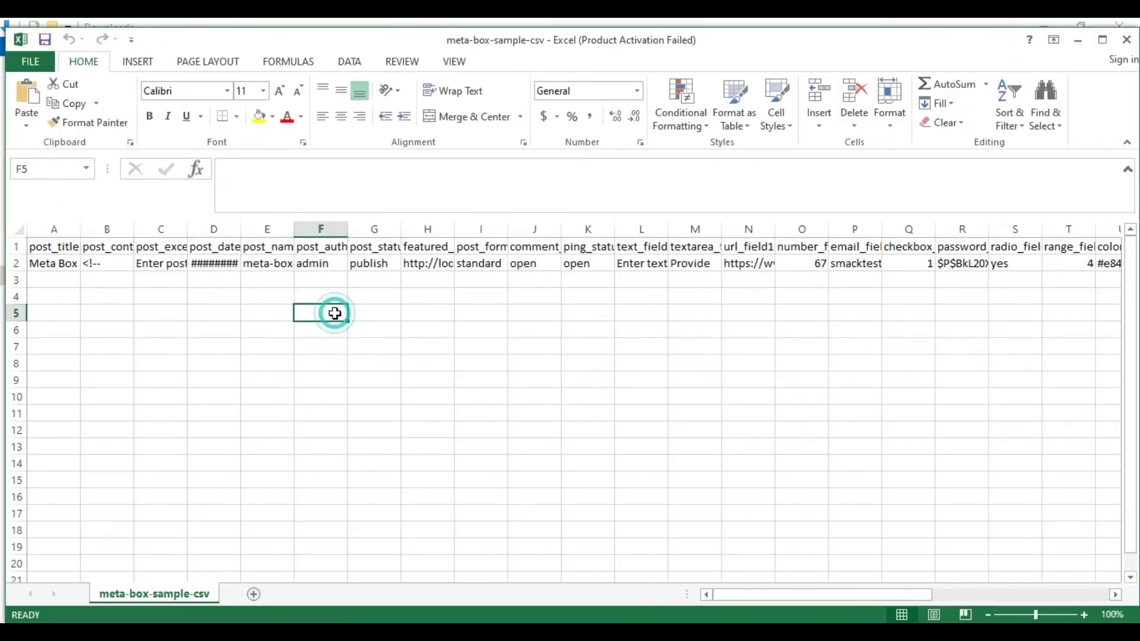
{"action": "left_click", "coordinate": [111, 293]}
{"action": "left_click", "coordinate": [58, 245]}
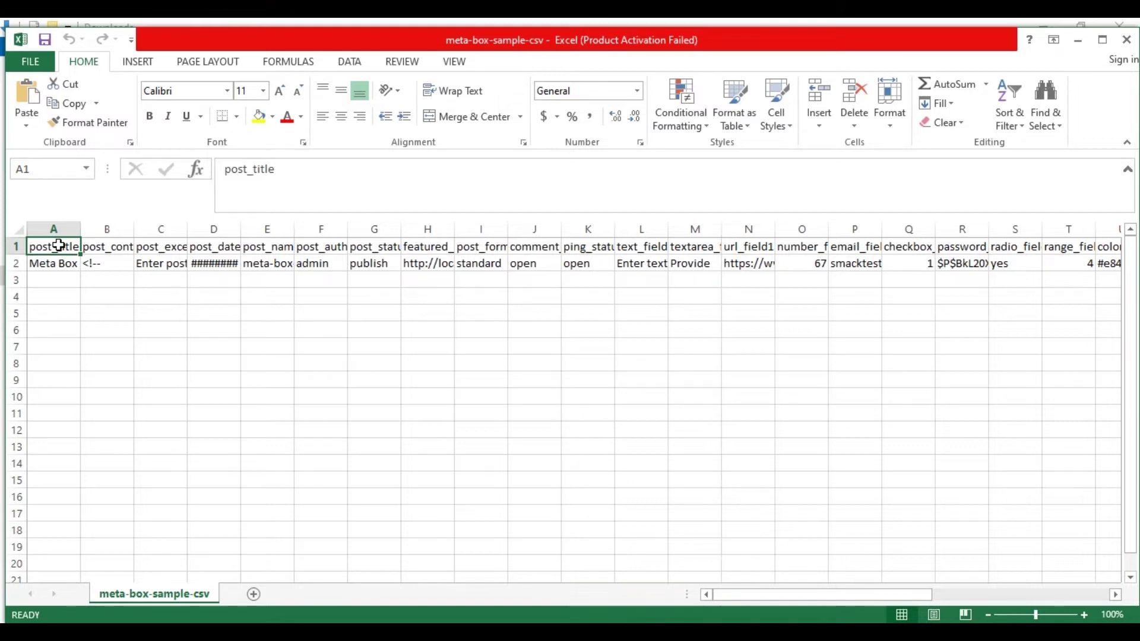
Review the header and sample value of each standard post column, from post_title through the ping status column
{"action": "key", "text": "Down"}
{"action": "key", "text": "Up"}
{"action": "key", "text": "Right"}
{"action": "key", "text": "Down"}
{"action": "key", "text": "Up"}
{"action": "key", "text": "Right"}
{"action": "key", "text": "Down"}
{"action": "key", "text": "Up"}
{"action": "key", "text": "Right"}
{"action": "key", "text": "Down"}
{"action": "key", "text": "Up"}
{"action": "key", "text": "Right"}
{"action": "key", "text": "Down"}
{"action": "key", "text": "Up"}
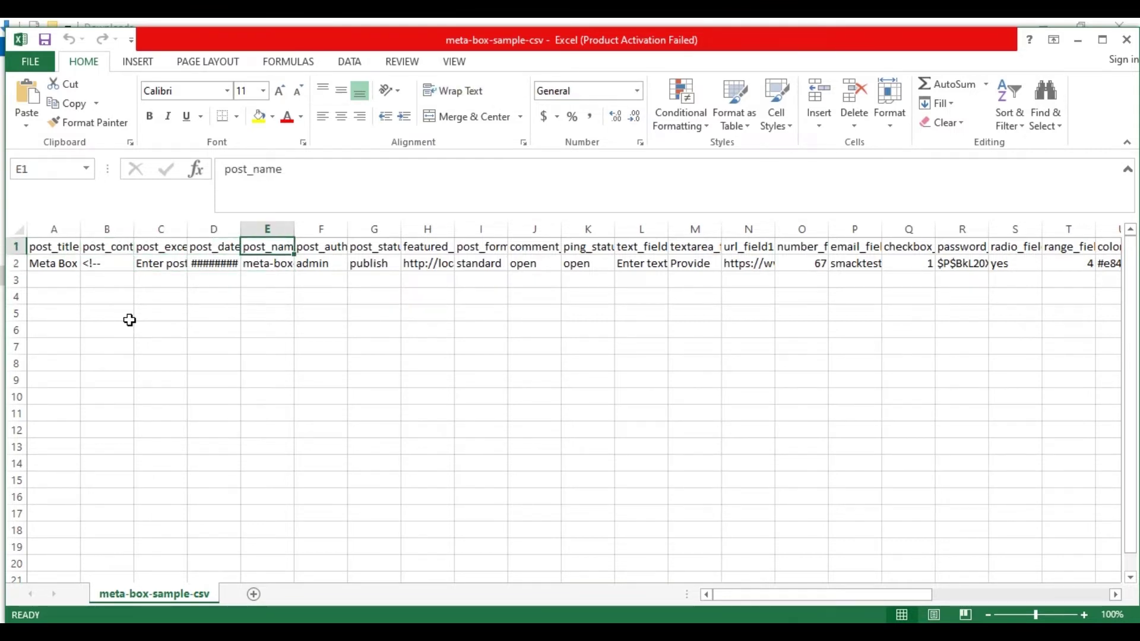
{"action": "key", "text": "Right"}
{"action": "key", "text": "Down"}
{"action": "key", "text": "Up"}
{"action": "key", "text": "Right"}
{"action": "key", "text": "Down"}
{"action": "key", "text": "Up"}
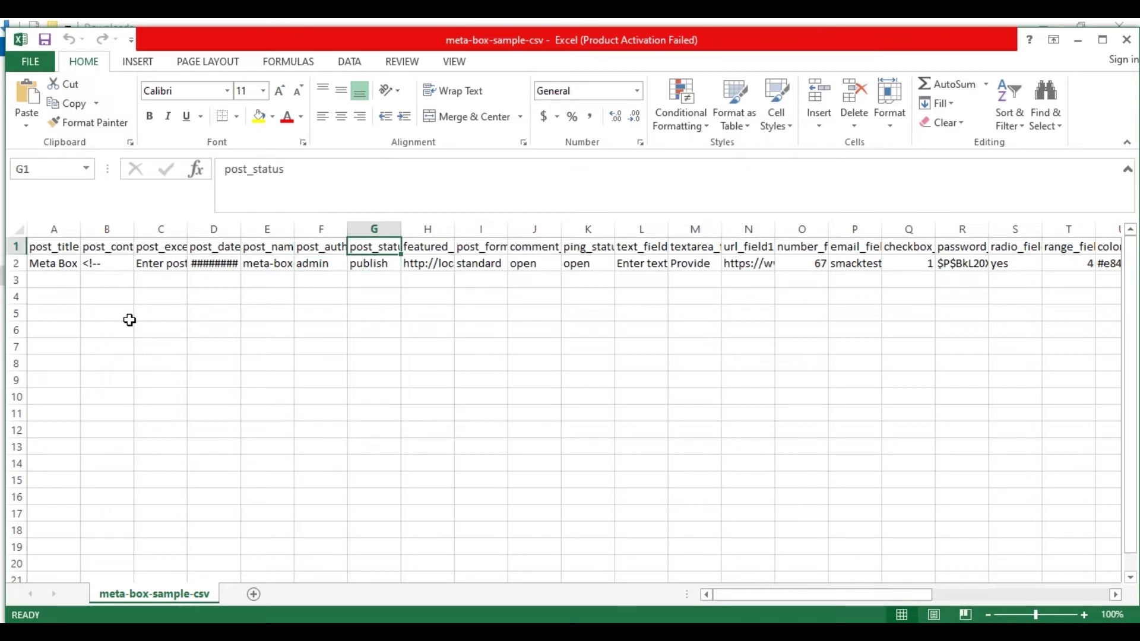
{"action": "key", "text": "Right"}
{"action": "key", "text": "Down"}
{"action": "key", "text": "Up"}
{"action": "key", "text": "Right"}
{"action": "key", "text": "Down"}
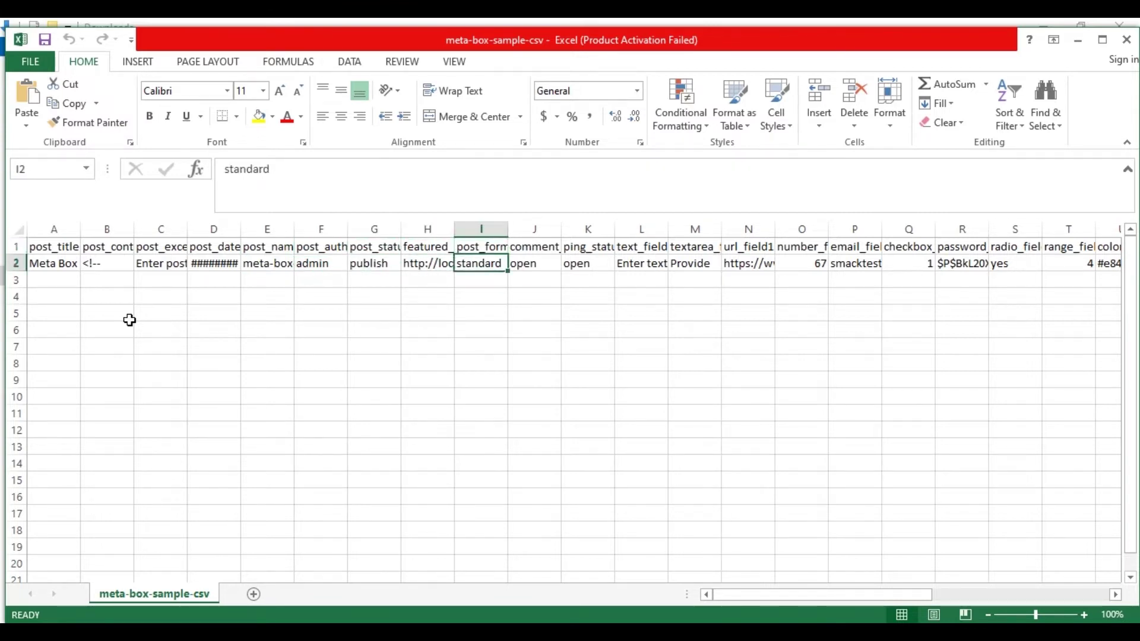
{"action": "key", "text": "Up"}
{"action": "key", "text": "Right"}
{"action": "key", "text": "Down"}
{"action": "key", "text": "Up"}
{"action": "key", "text": "Right"}
{"action": "key", "text": "Down"}
{"action": "key", "text": "Up"}
Review the headers and sample values of the Meta Box field columns, from text_field1 through time_field1
{"action": "key", "text": "Right"}
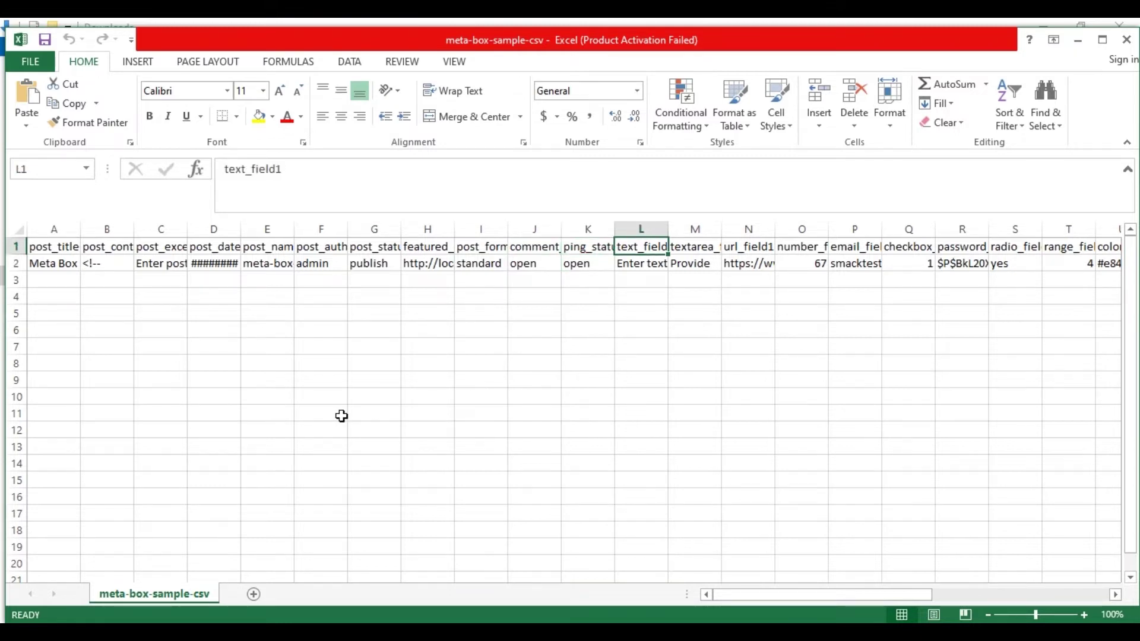
{"action": "left_click_drag", "start_coordinate": [724, 596], "coordinate": [805, 601]}
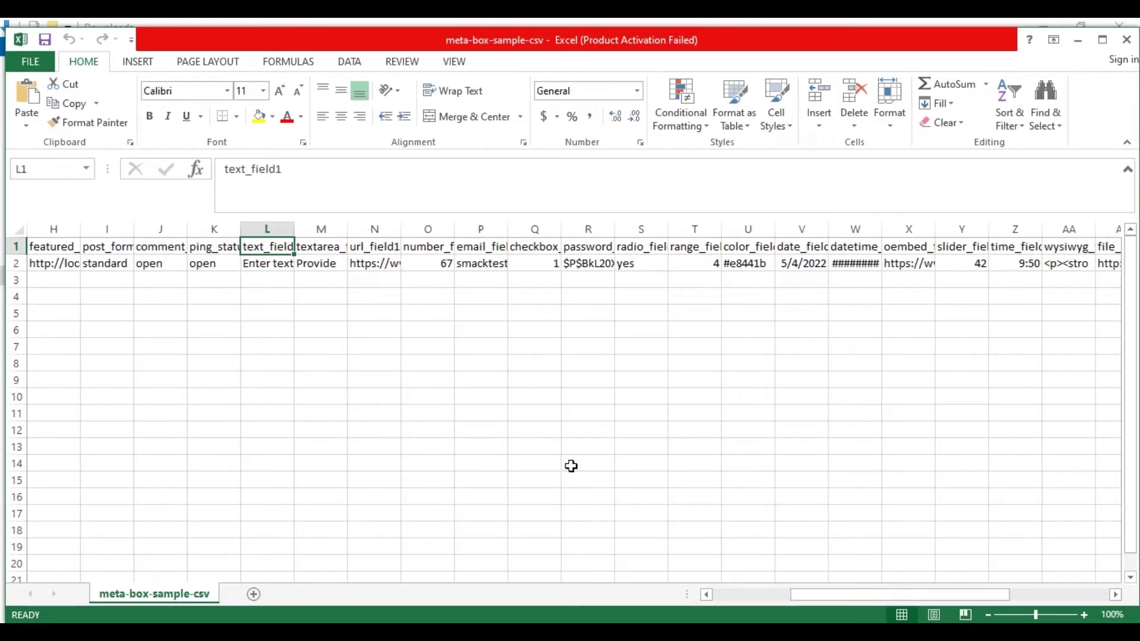
{"action": "key", "text": "Down"}
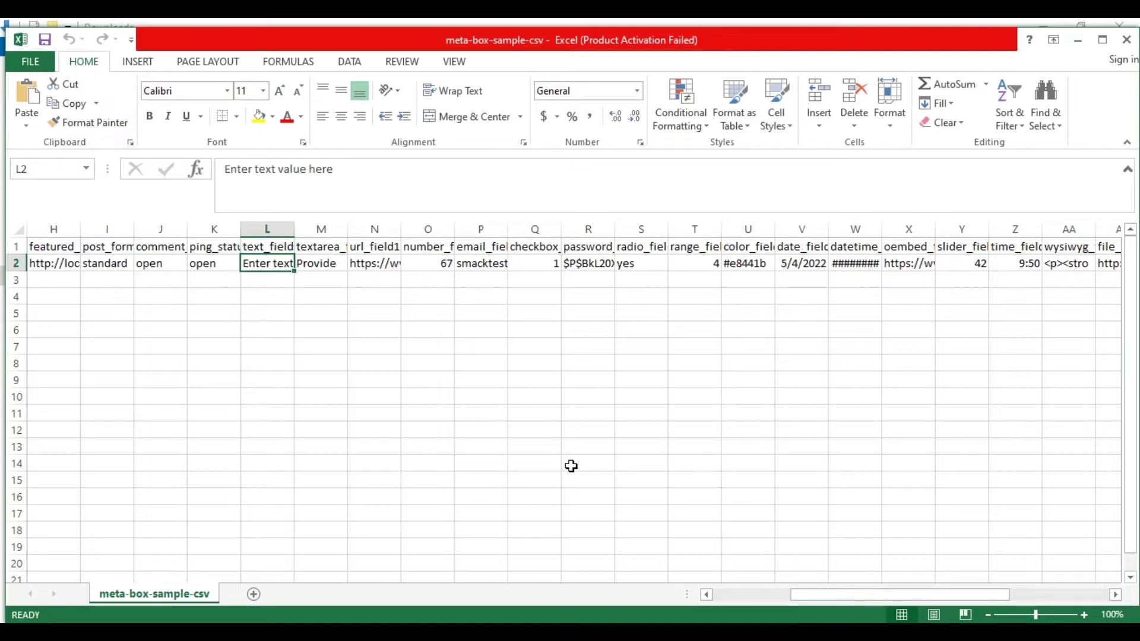
{"action": "key", "text": "Up"}
{"action": "key", "text": "Right"}
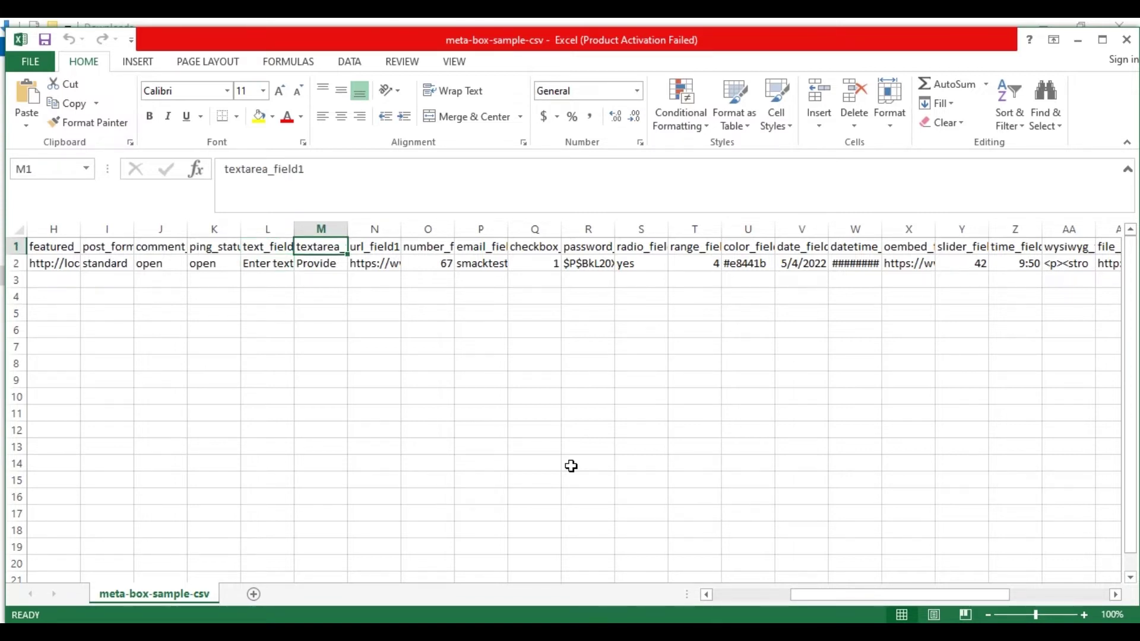
{"action": "key", "text": "Down"}
{"action": "key", "text": "Up"}
{"action": "key", "text": "Right"}
{"action": "key", "text": "Down"}
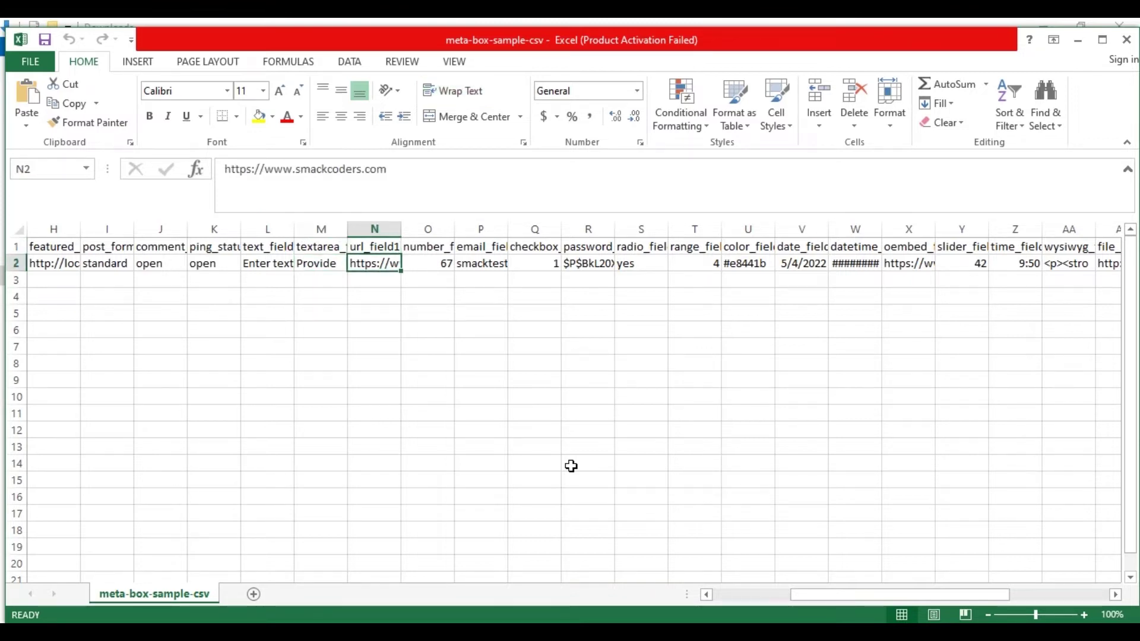
{"action": "key", "text": "Up"}
{"action": "key", "text": "Right"}
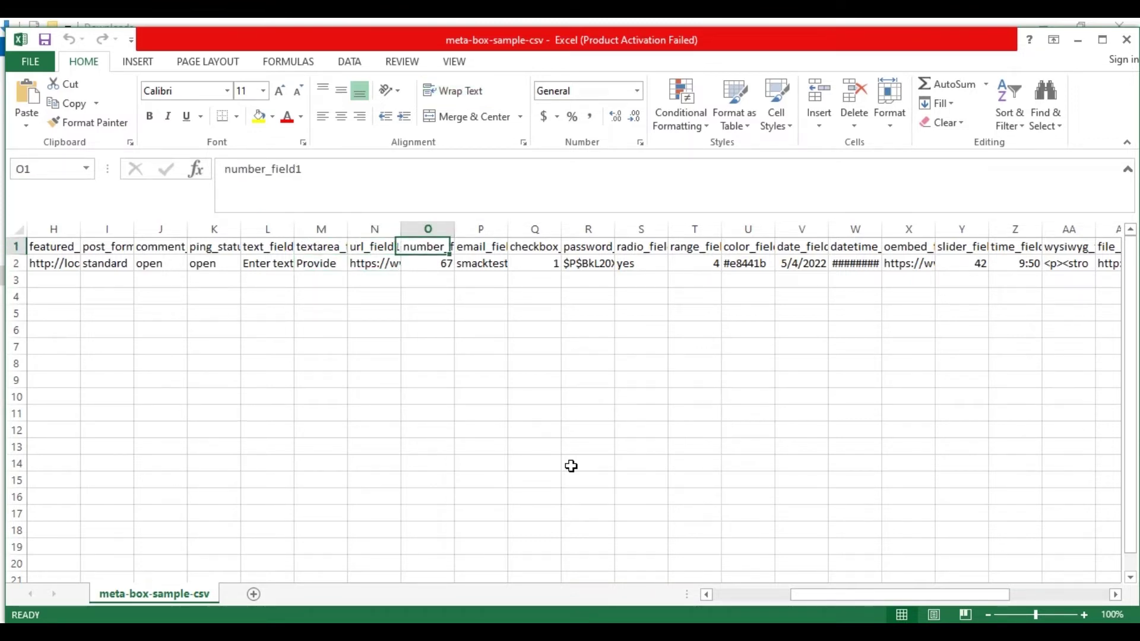
{"action": "key", "text": "Down"}
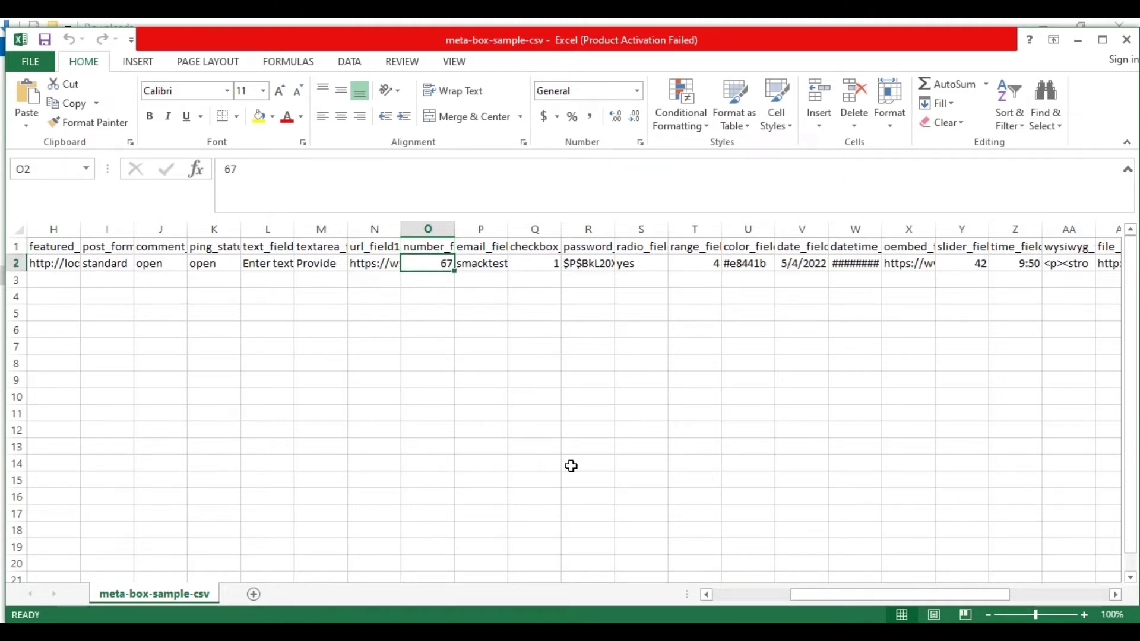
{"action": "key", "text": "Up"}
{"action": "key", "text": "Right"}
{"action": "key", "text": "Down"}
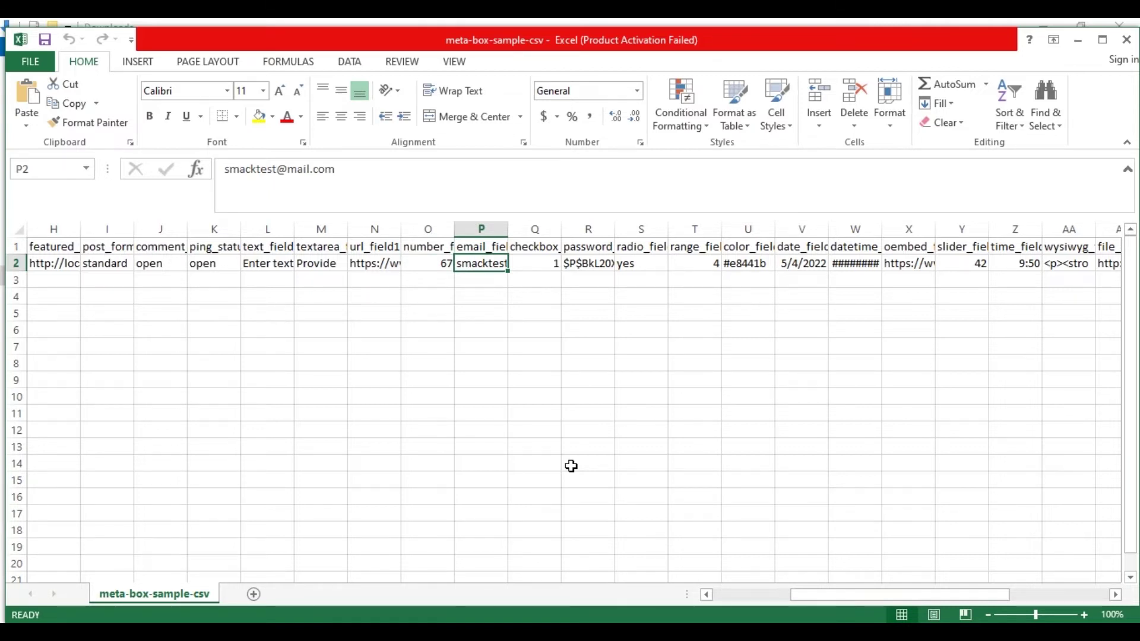
{"action": "key", "text": "Up"}
{"action": "key", "text": "Right"}
{"action": "key", "text": "Down"}
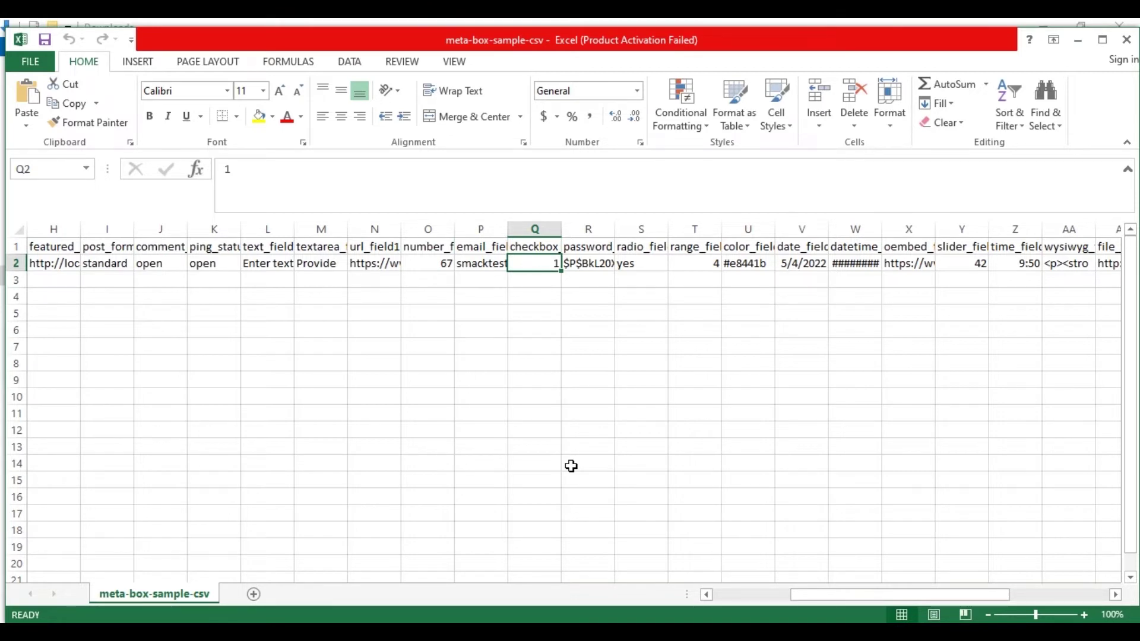
{"action": "key", "text": "Up"}
{"action": "key", "text": "Right"}
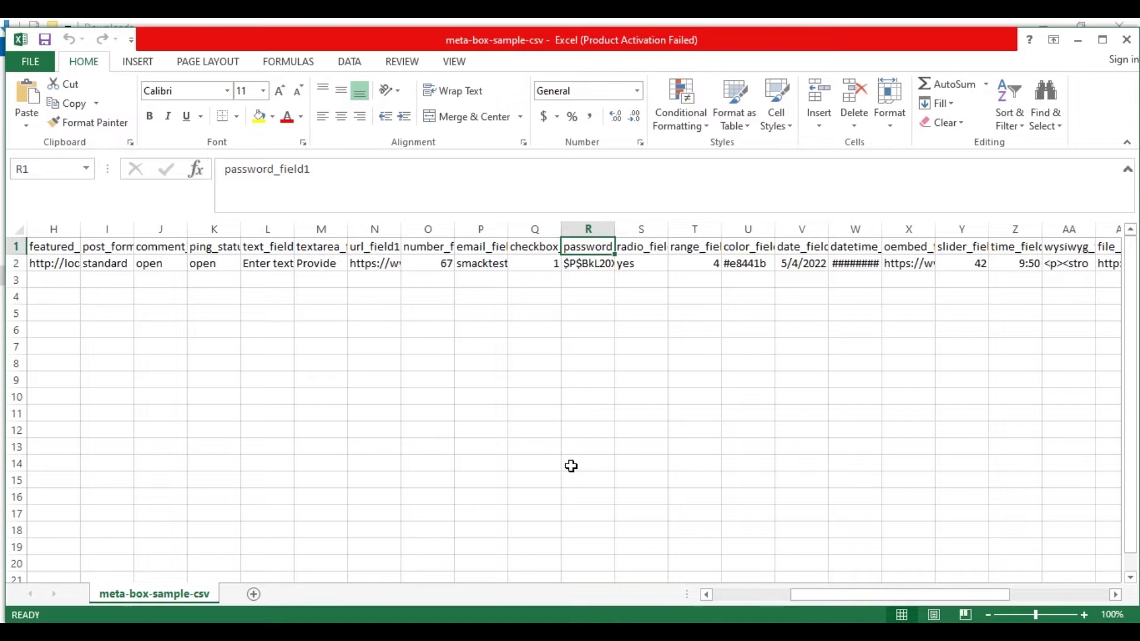
{"action": "key", "text": "Down"}
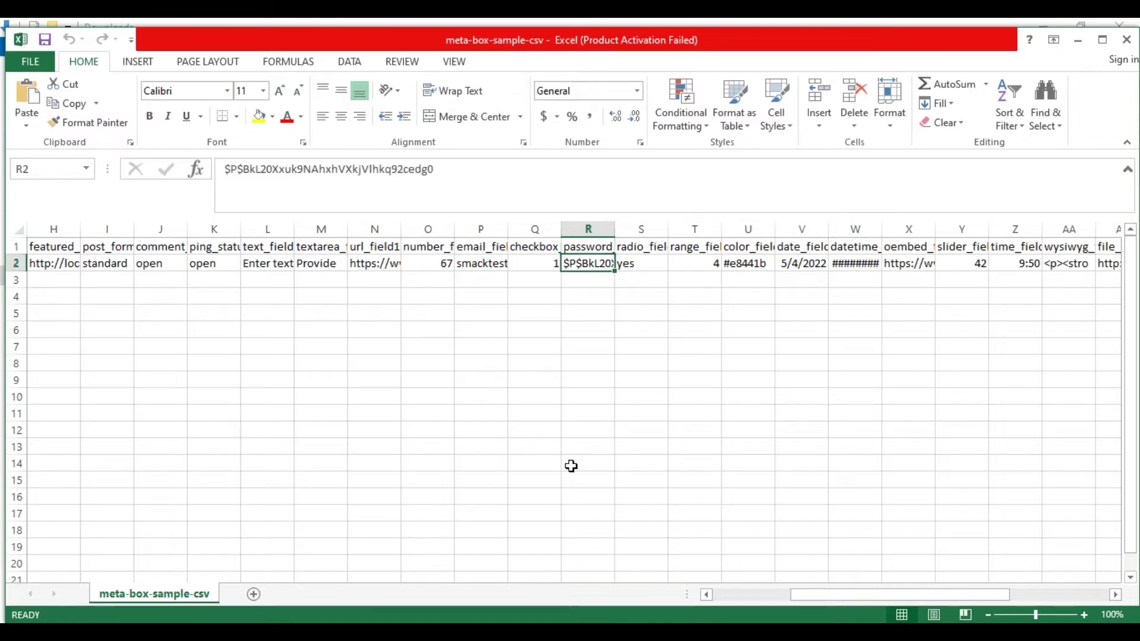
{"action": "key", "text": "Up"}
{"action": "key", "text": "Right"}
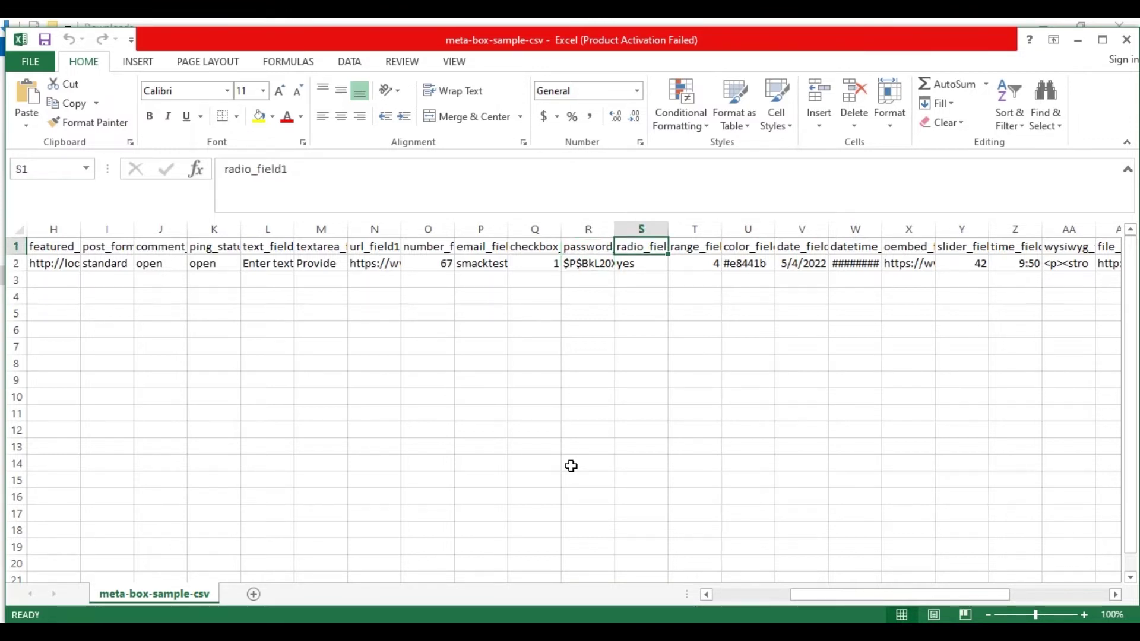
{"action": "key", "text": "Down"}
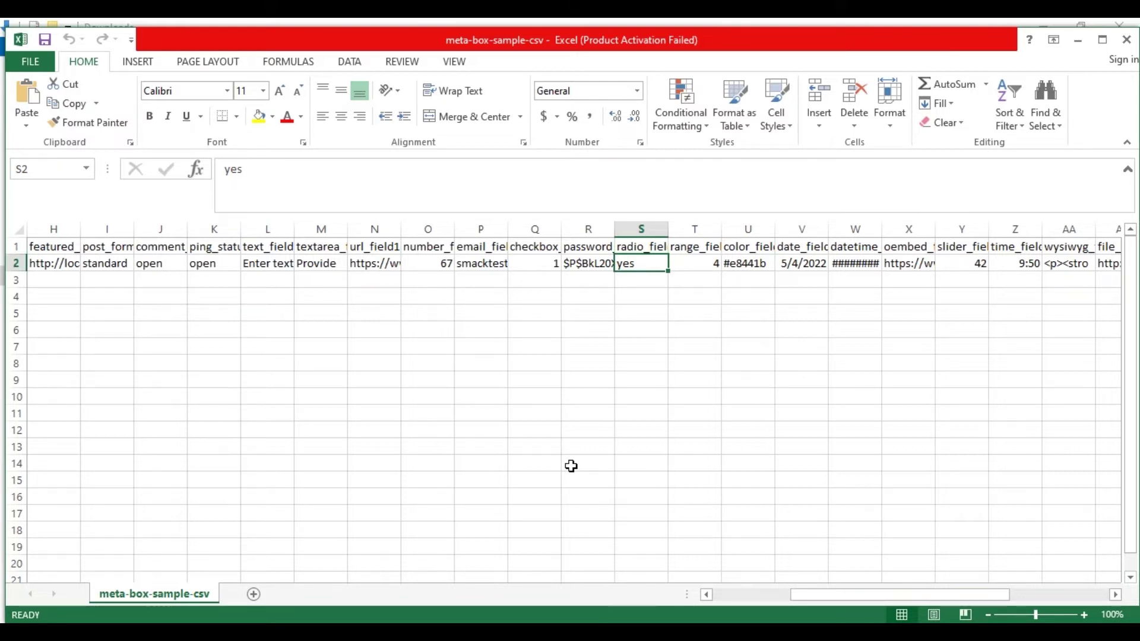
{"action": "key", "text": "Up"}
{"action": "key", "text": "Right"}
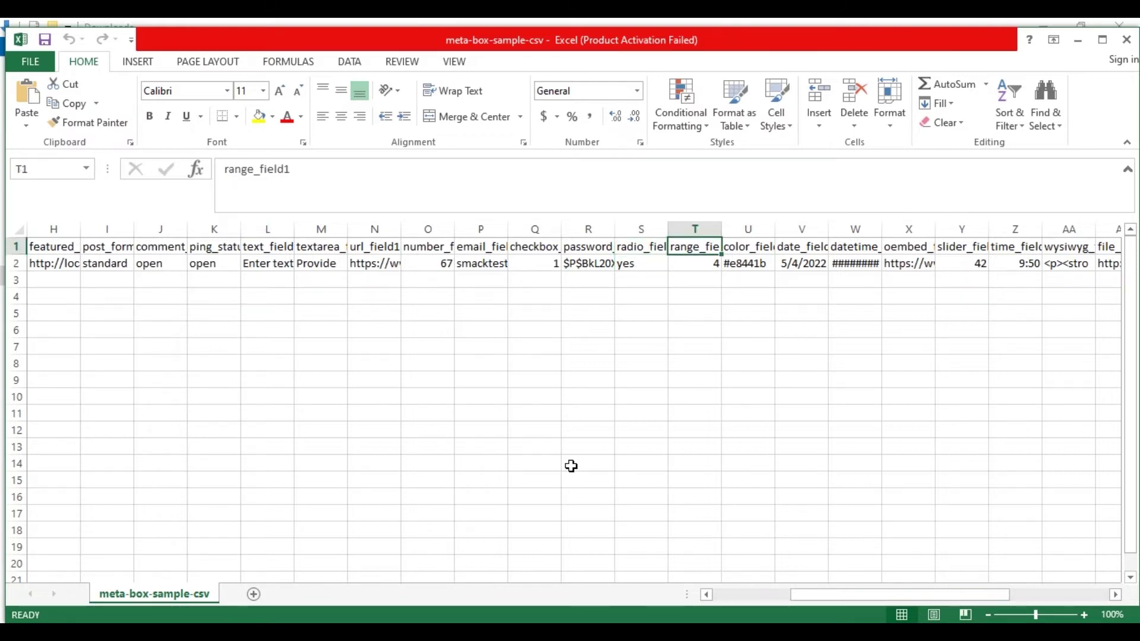
{"action": "key", "text": "Down"}
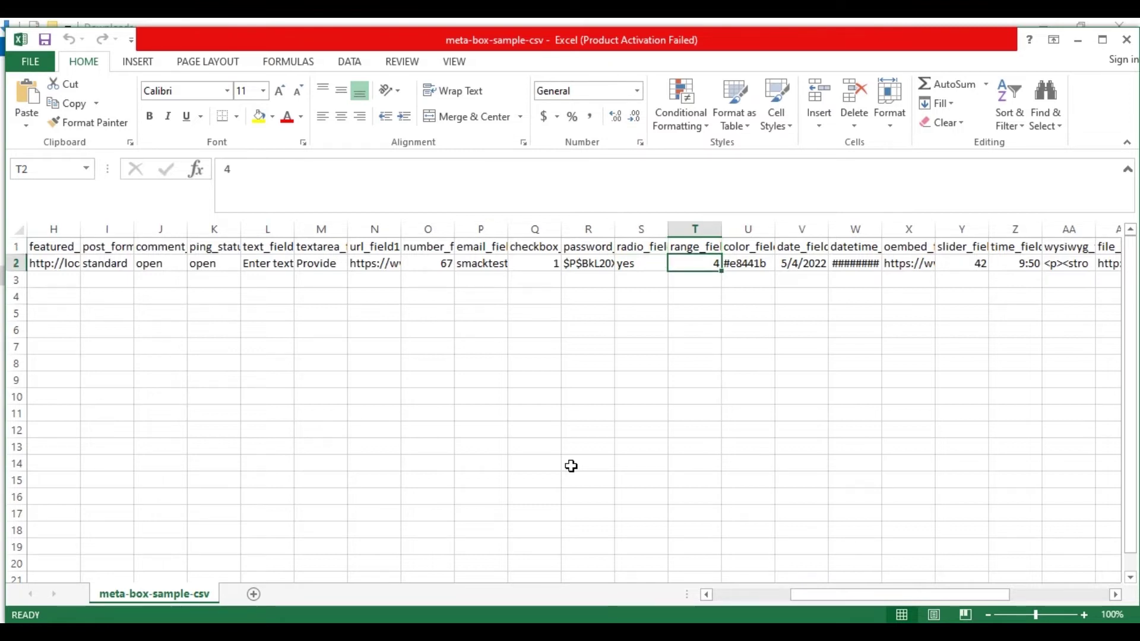
{"action": "key", "text": "Up"}
{"action": "key", "text": "Right"}
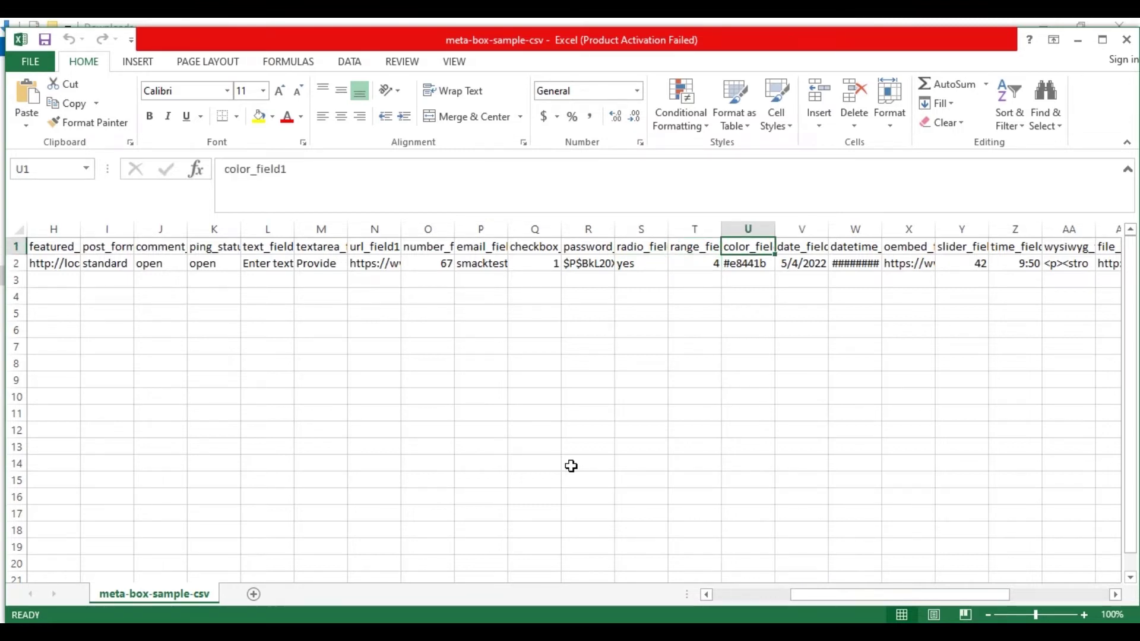
{"action": "key", "text": "Down"}
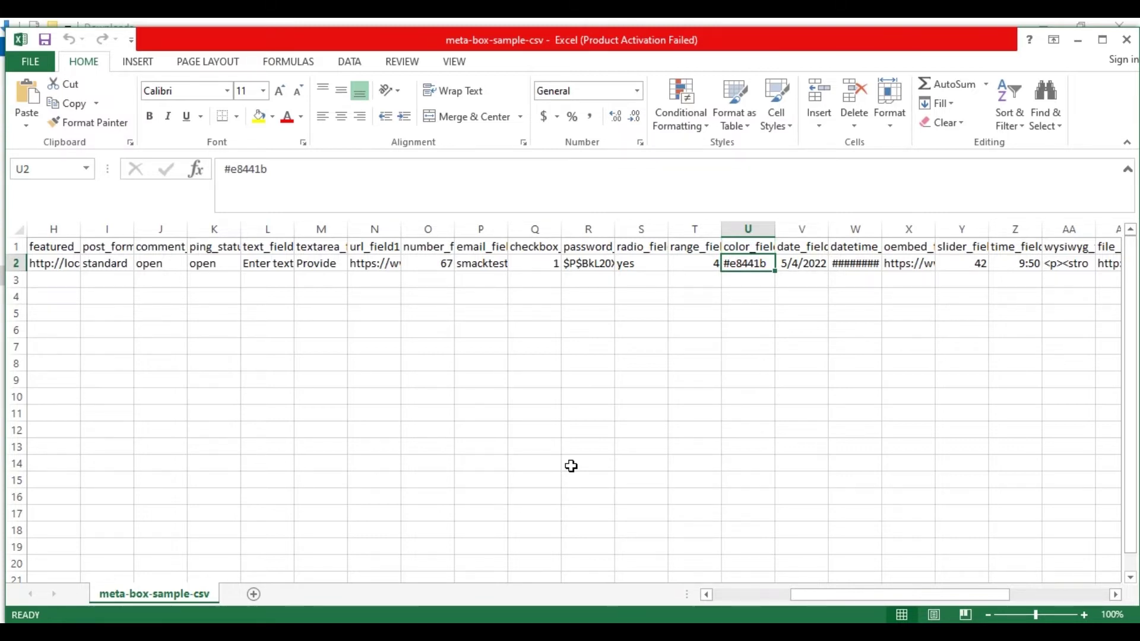
{"action": "key", "text": "Up"}
{"action": "key", "text": "Right"}
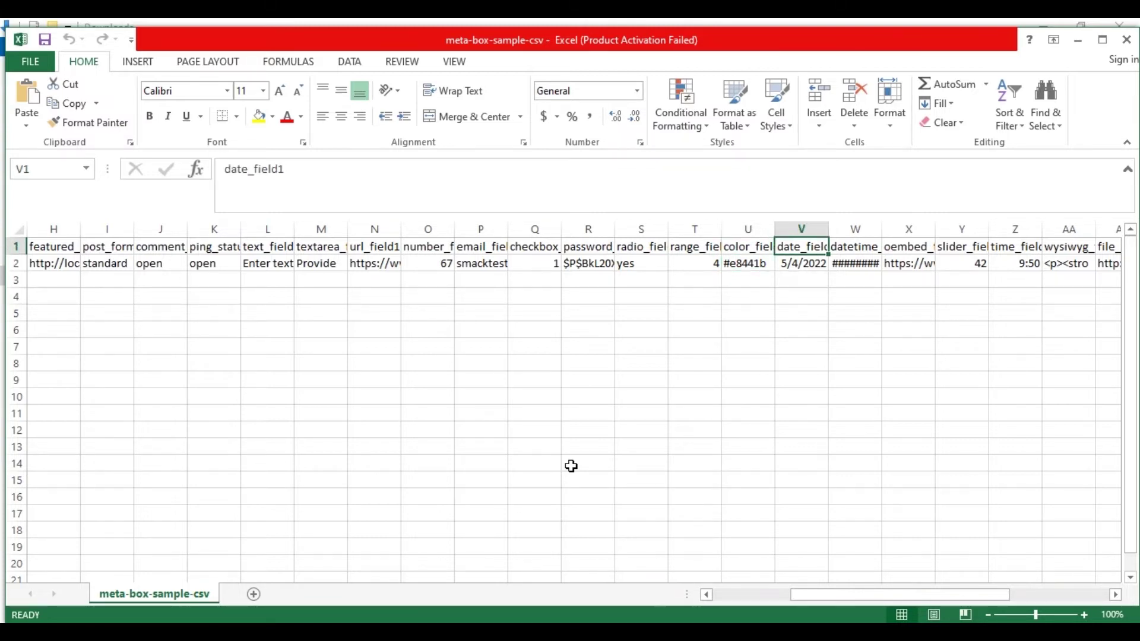
{"action": "key", "text": "Down"}
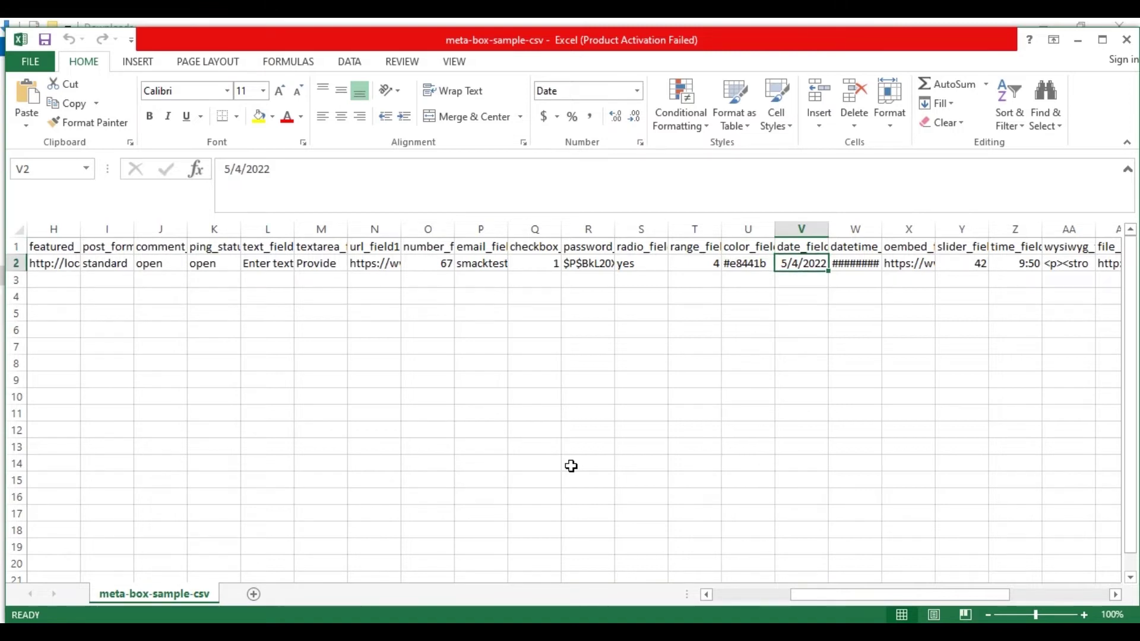
{"action": "key", "text": "Up"}
{"action": "key", "text": "Right"}
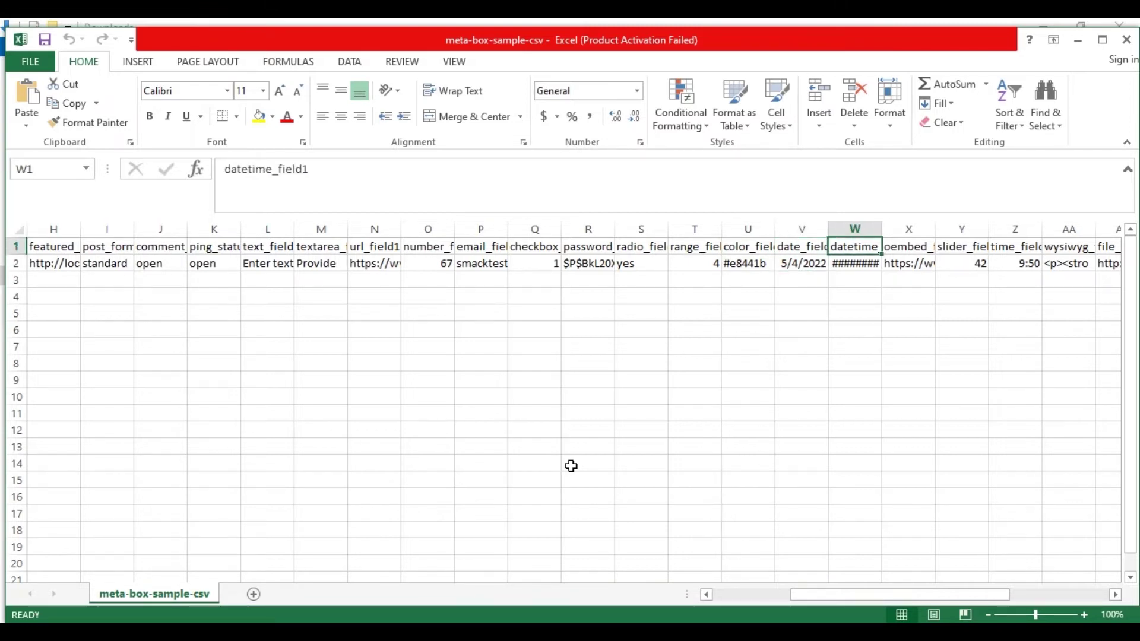
{"action": "key", "text": "Down"}
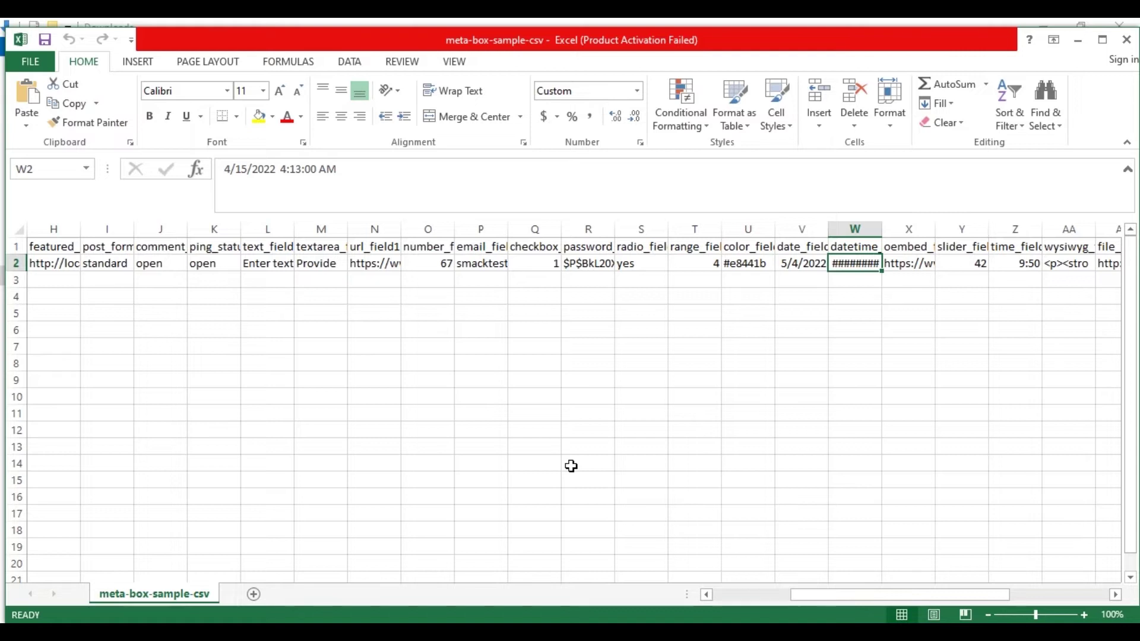
{"action": "key", "text": "Up"}
{"action": "key", "text": "Right"}
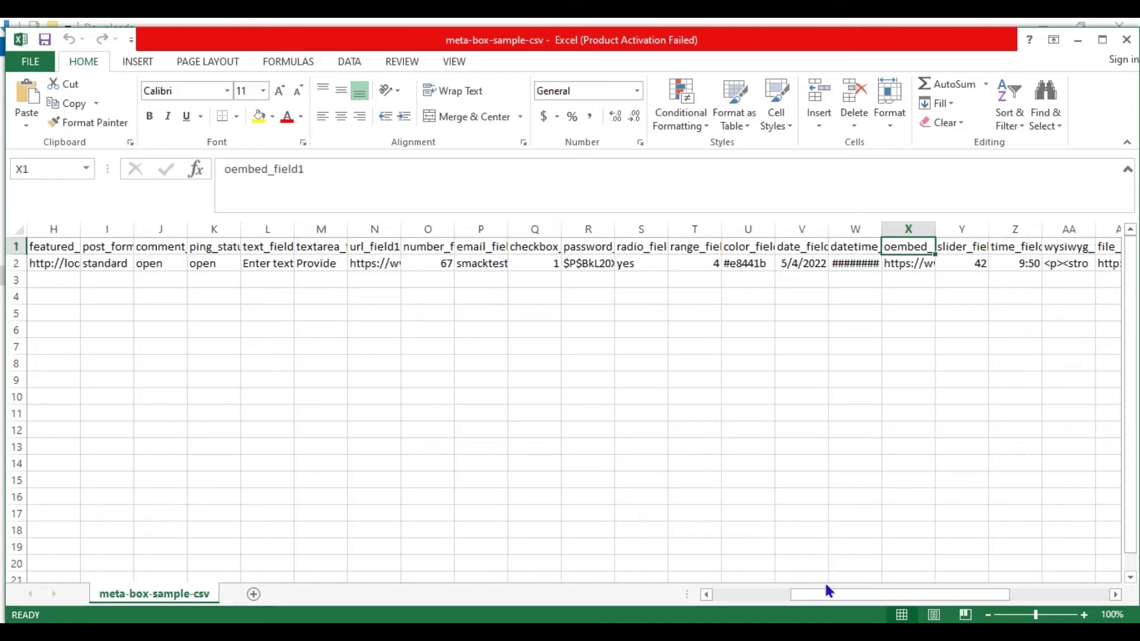
{"action": "key", "text": "Down"}
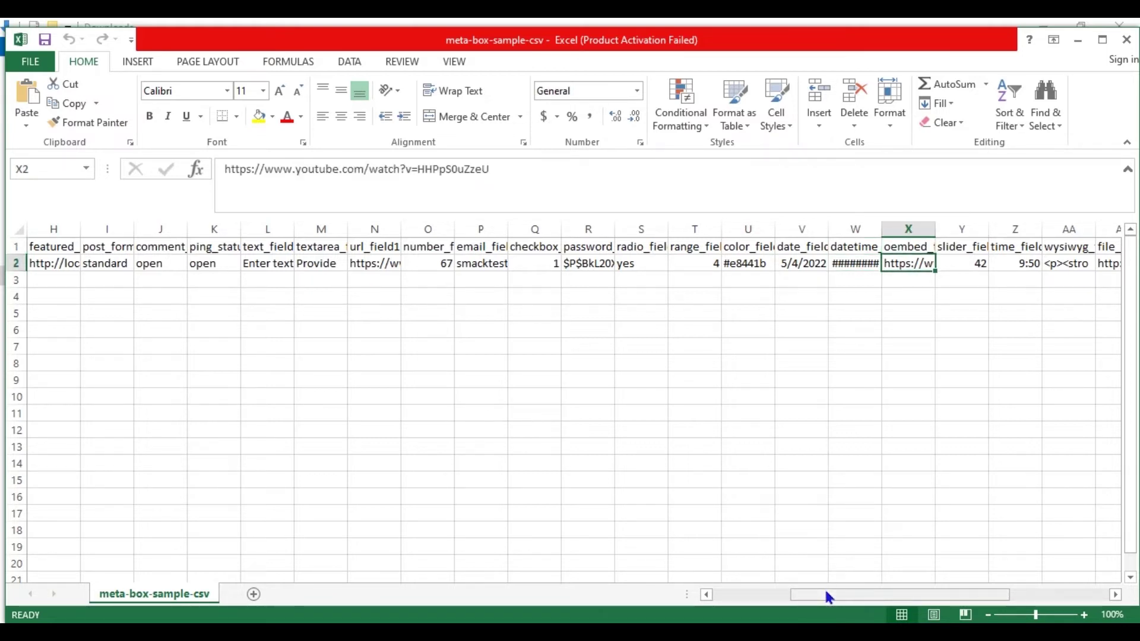
{"action": "key", "text": "Up"}
{"action": "key", "text": "Right"}
{"action": "key", "text": "Right"}
{"action": "left_click_drag", "start_coordinate": [897, 596], "coordinate": [948, 601]}
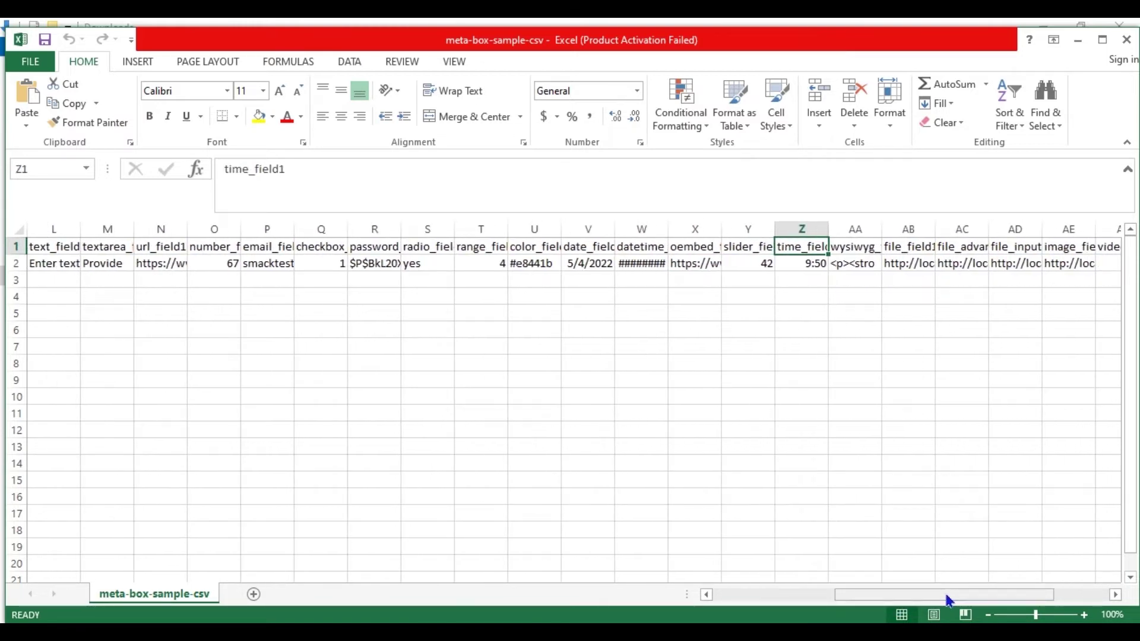
Review the headers and sample values of the slider_field1, time_field1 and wysiwyg_field1 columns
{"action": "key", "text": "Left"}
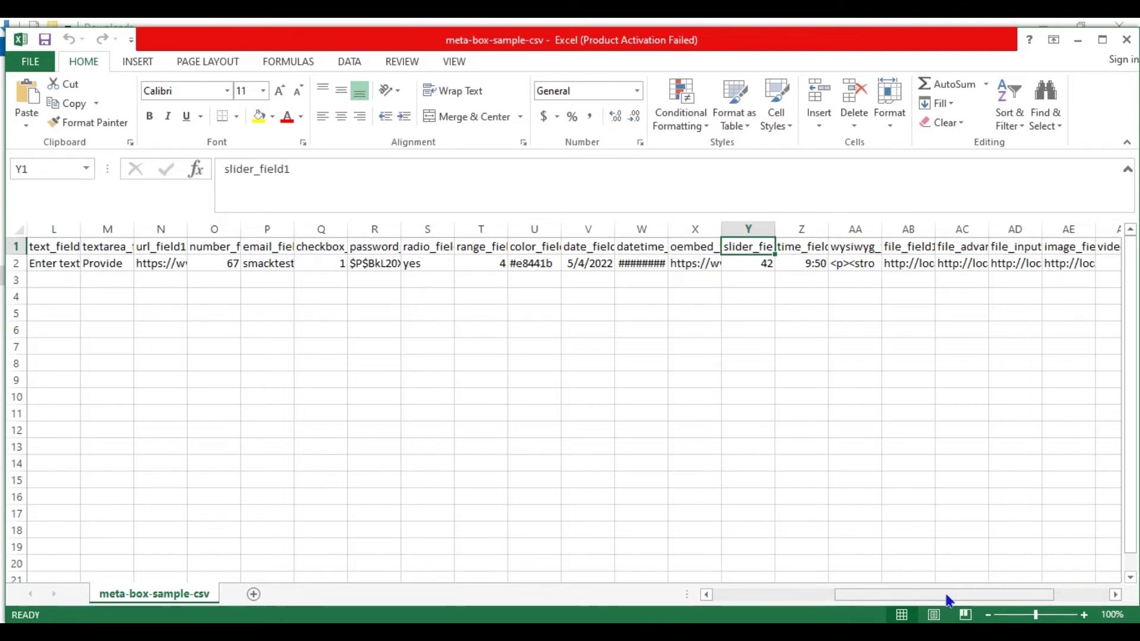
{"action": "key", "text": "Down"}
{"action": "key", "text": "Up"}
{"action": "key", "text": "Right"}
{"action": "key", "text": "Down"}
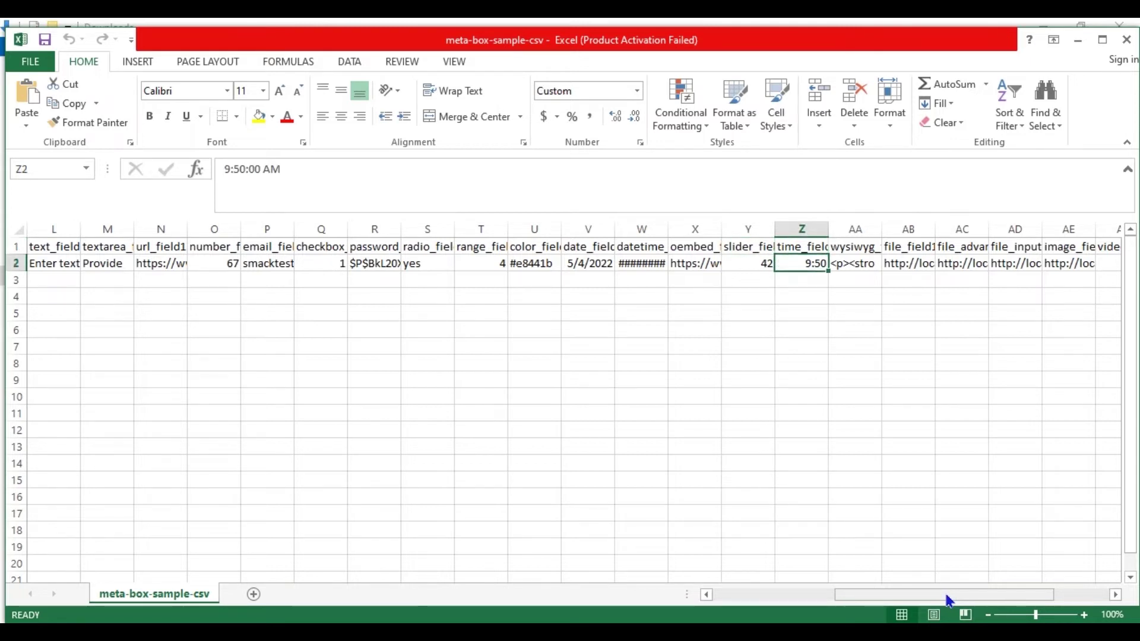
{"action": "key", "text": "Up"}
{"action": "key", "text": "Right"}
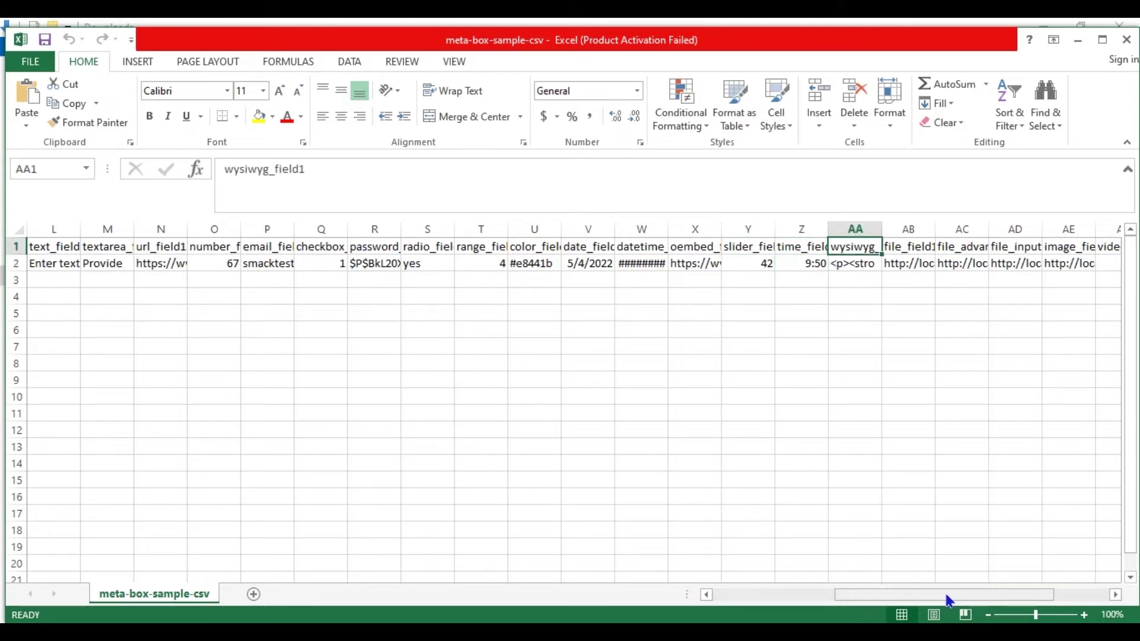
{"action": "key", "text": "Down"}
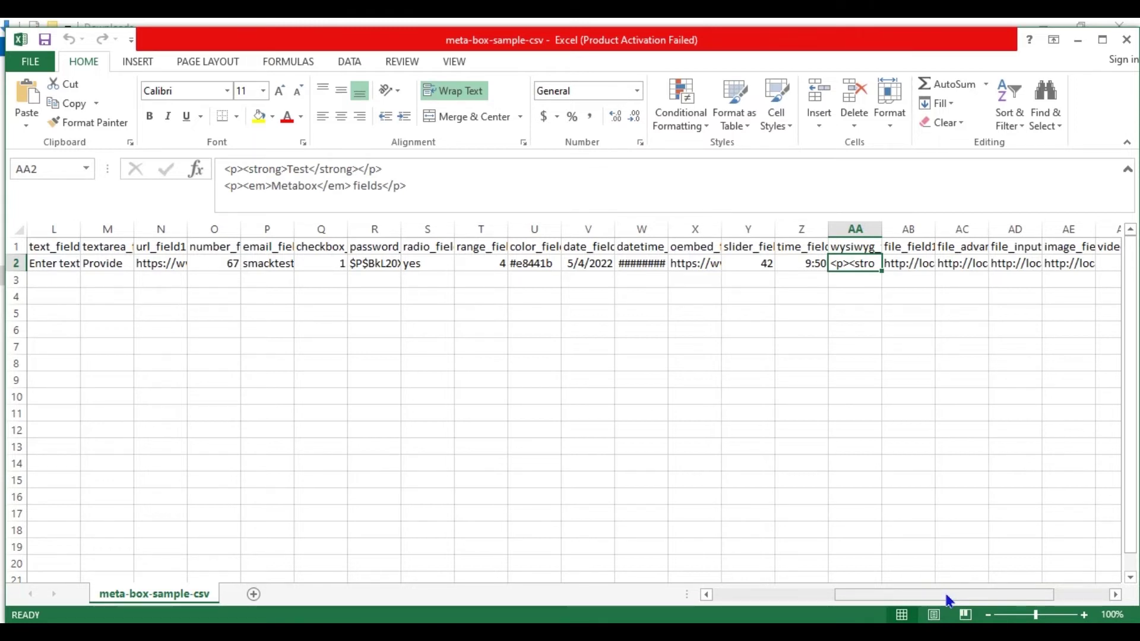
{"action": "key", "text": "Up"}
Review the headers and sample URLs of the file and image columns, from file_field1 through the image field column
{"action": "key", "text": "Right"}
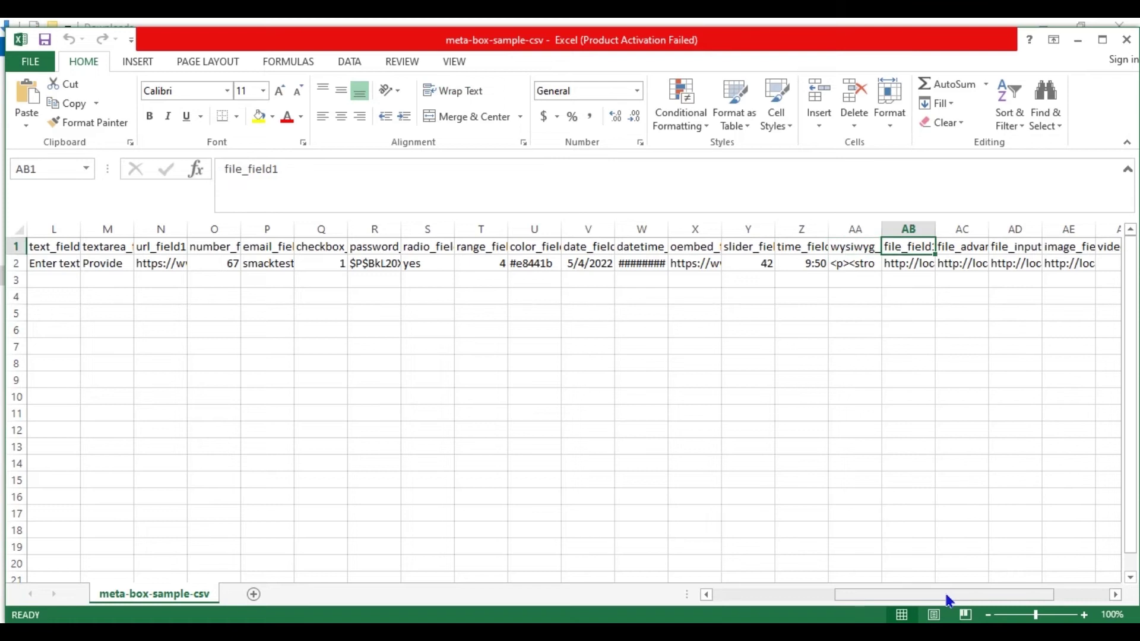
{"action": "left_click_drag", "start_coordinate": [948, 602], "coordinate": [996, 595]}
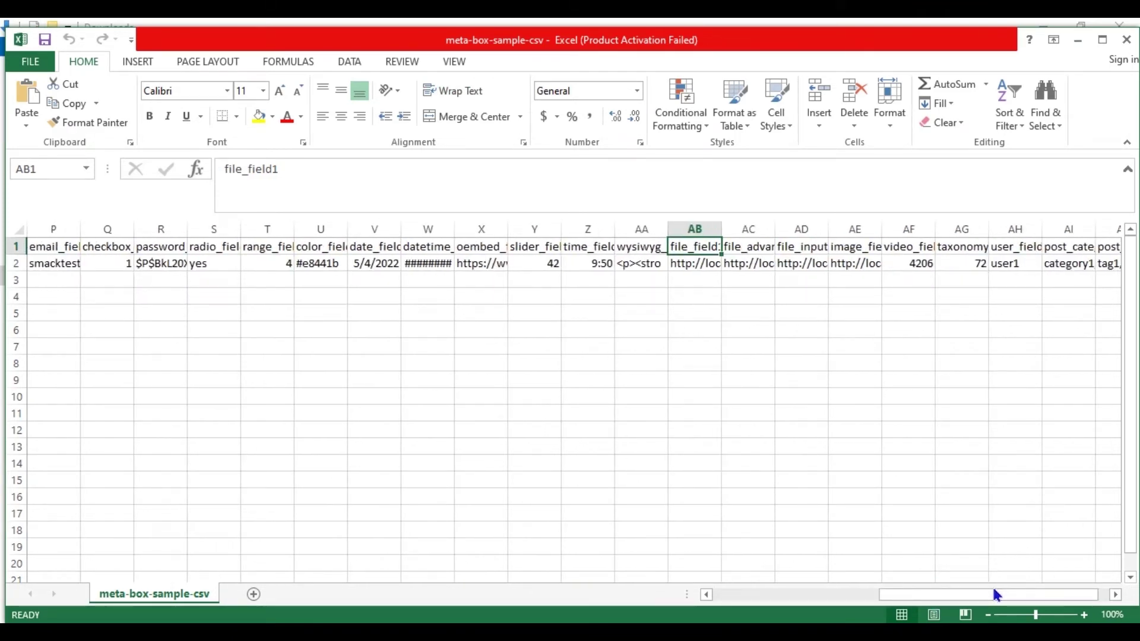
{"action": "key", "text": "Down"}
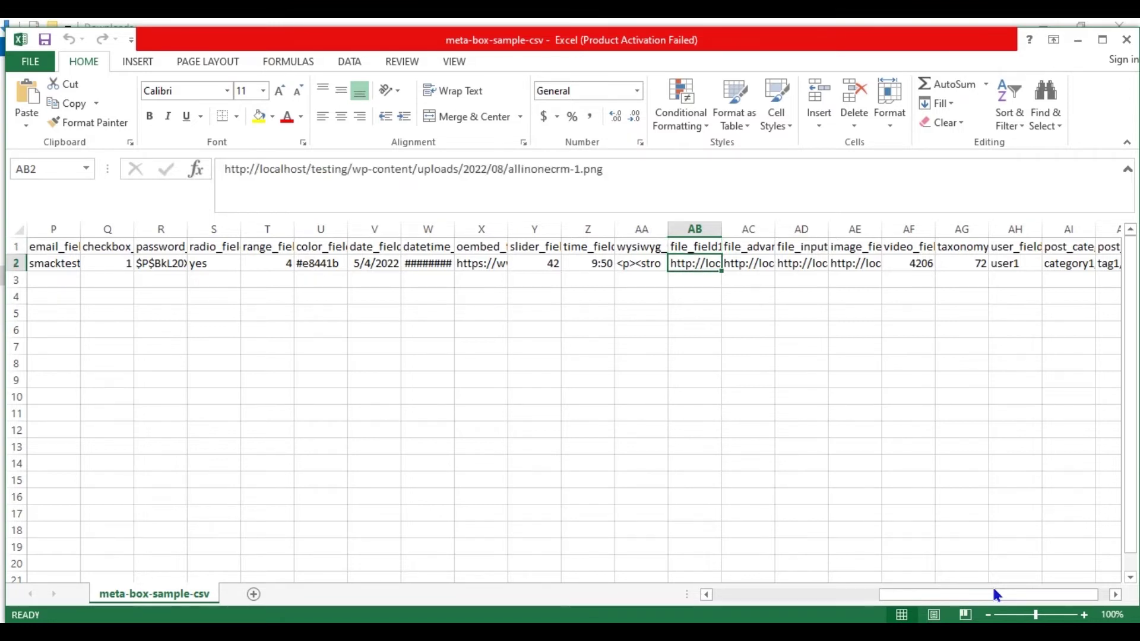
{"action": "key", "text": "Up"}
{"action": "key", "text": "Right"}
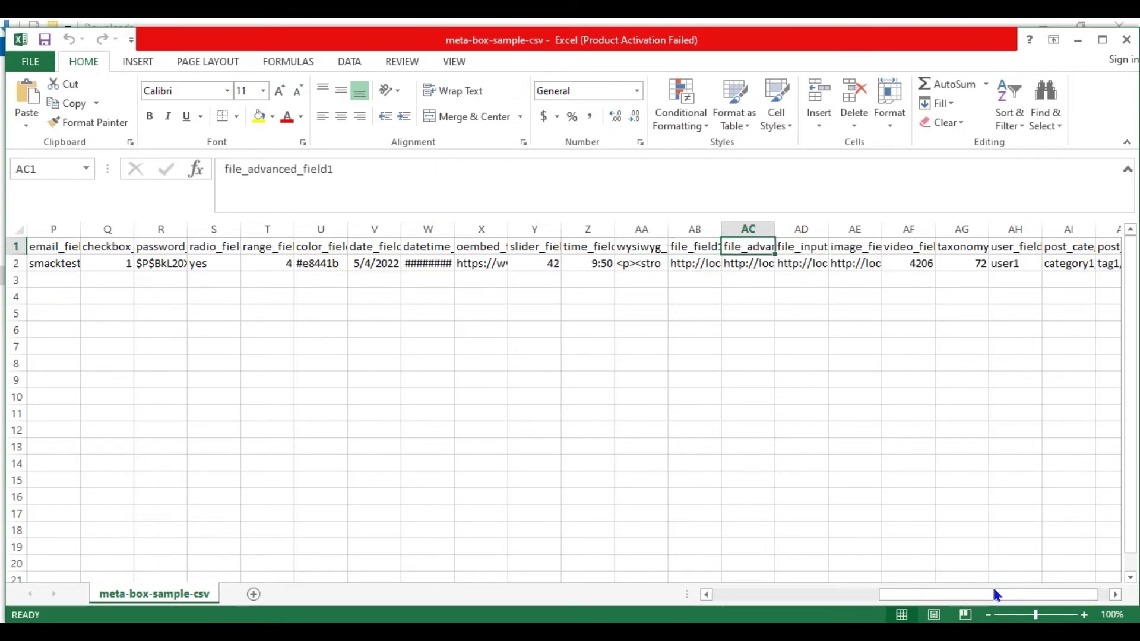
{"action": "key", "text": "Down"}
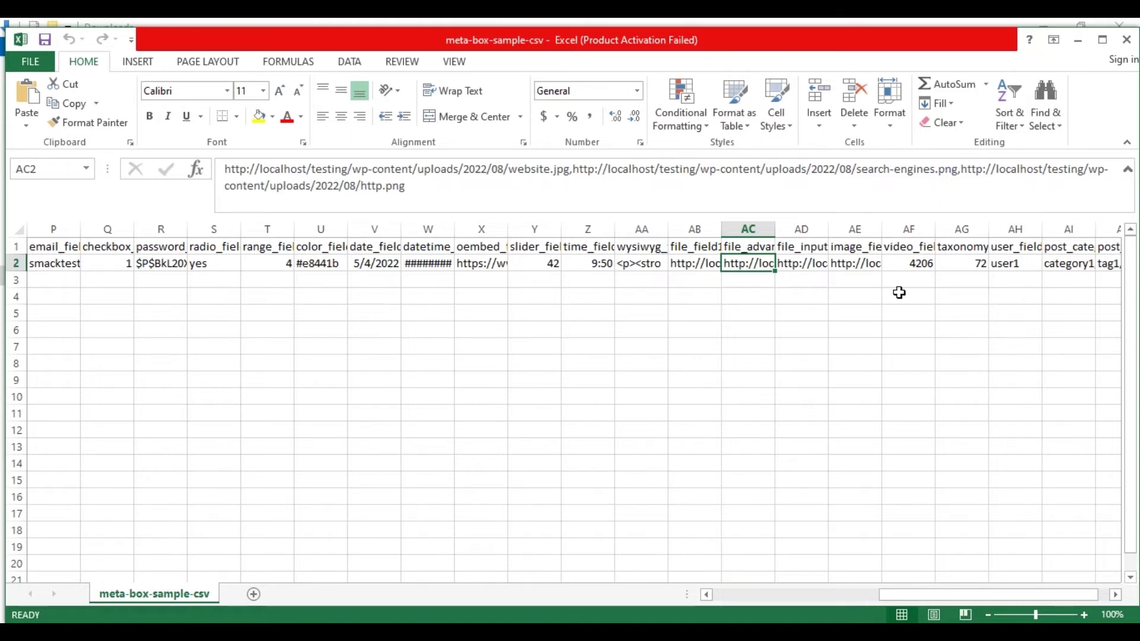
{"action": "key", "text": "Up"}
{"action": "key", "text": "Right"}
{"action": "key", "text": "Down"}
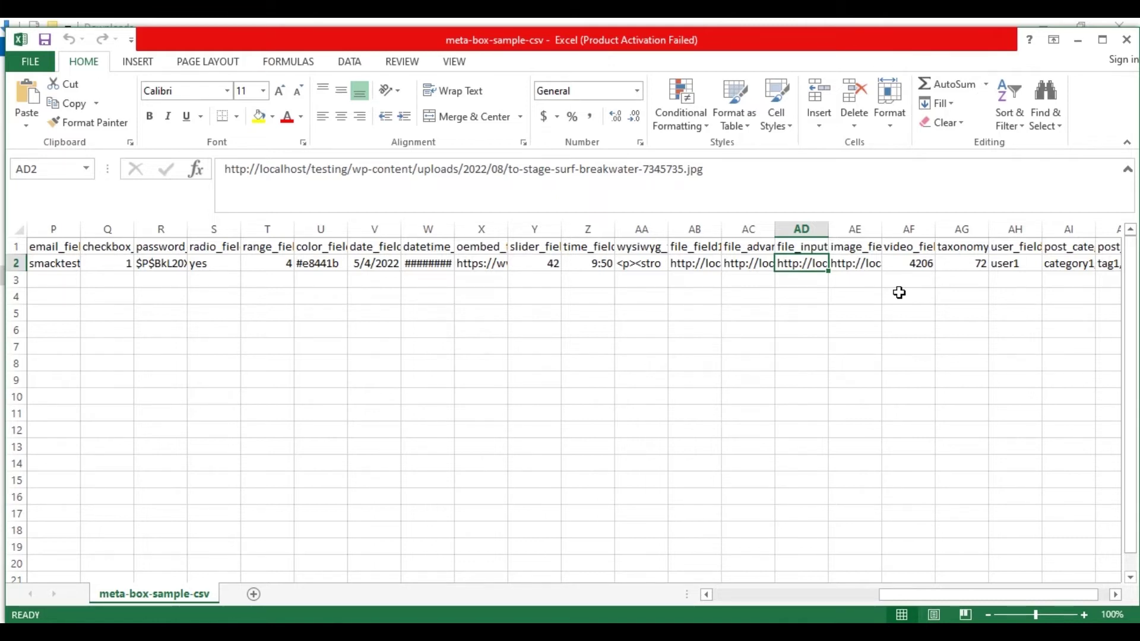
{"action": "key", "text": "Up"}
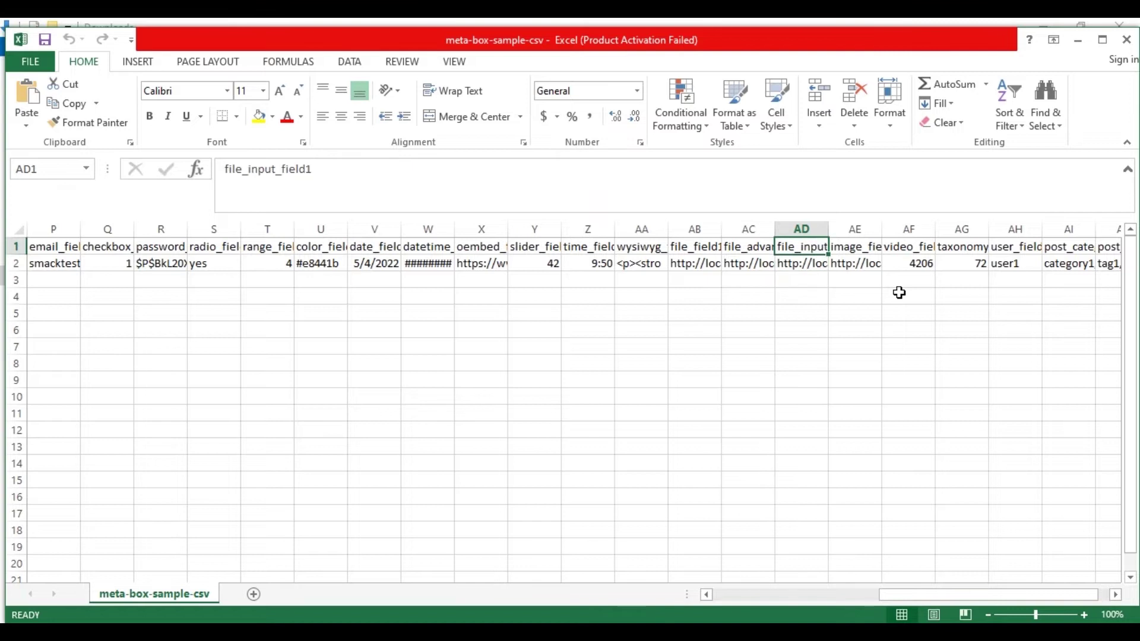
{"action": "key", "text": "Right"}
{"action": "key", "text": "Down"}
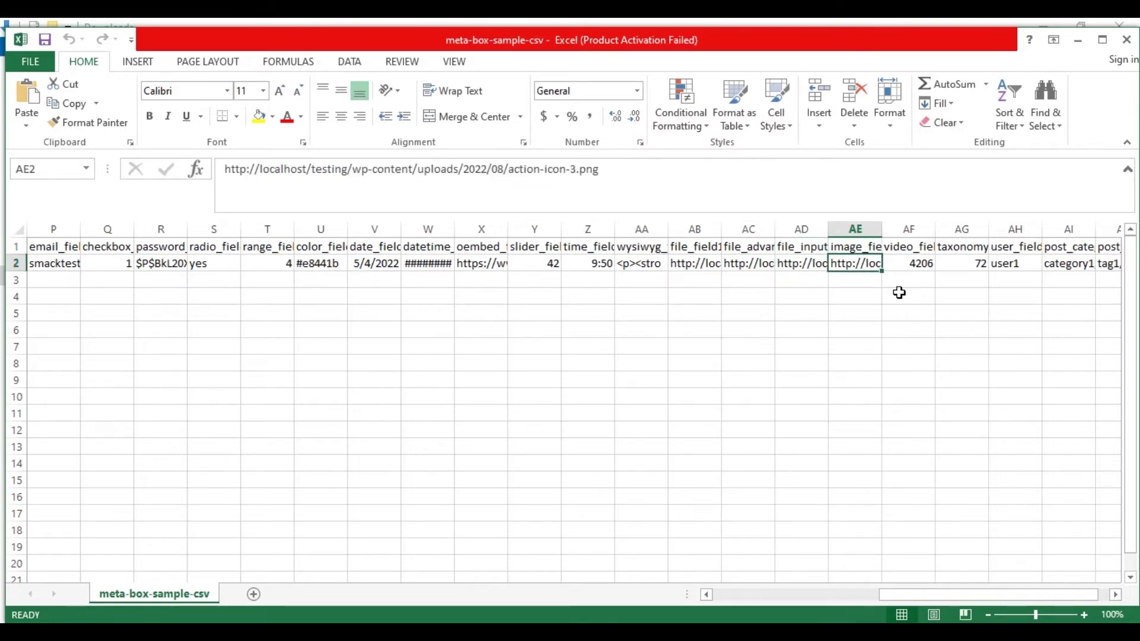
{"action": "key", "text": "Up"}
Review the headers and sample values of the video_field1, taxonomy_advanced_field1 and user field columns
{"action": "key", "text": "Right"}
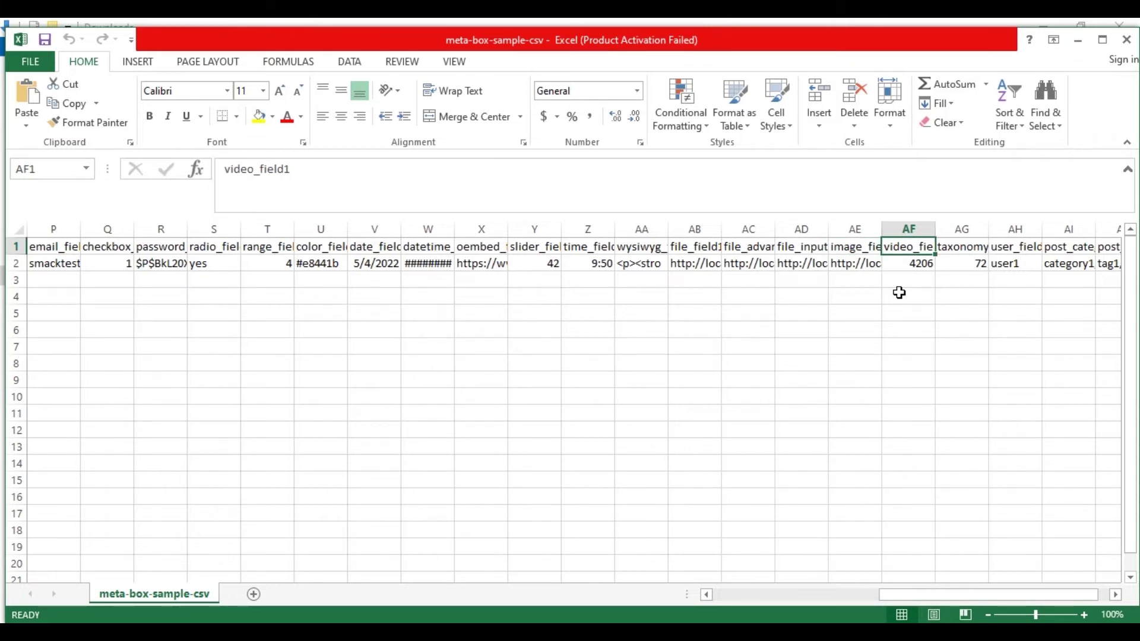
{"action": "key", "text": "Down"}
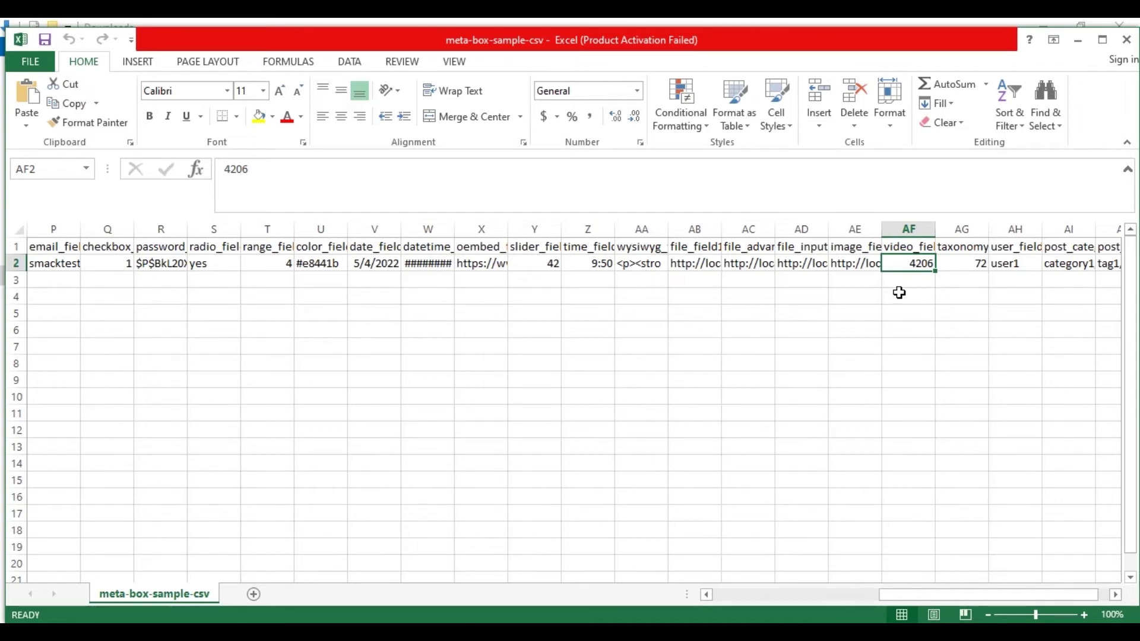
{"action": "key", "text": "Up"}
{"action": "key", "text": "Right"}
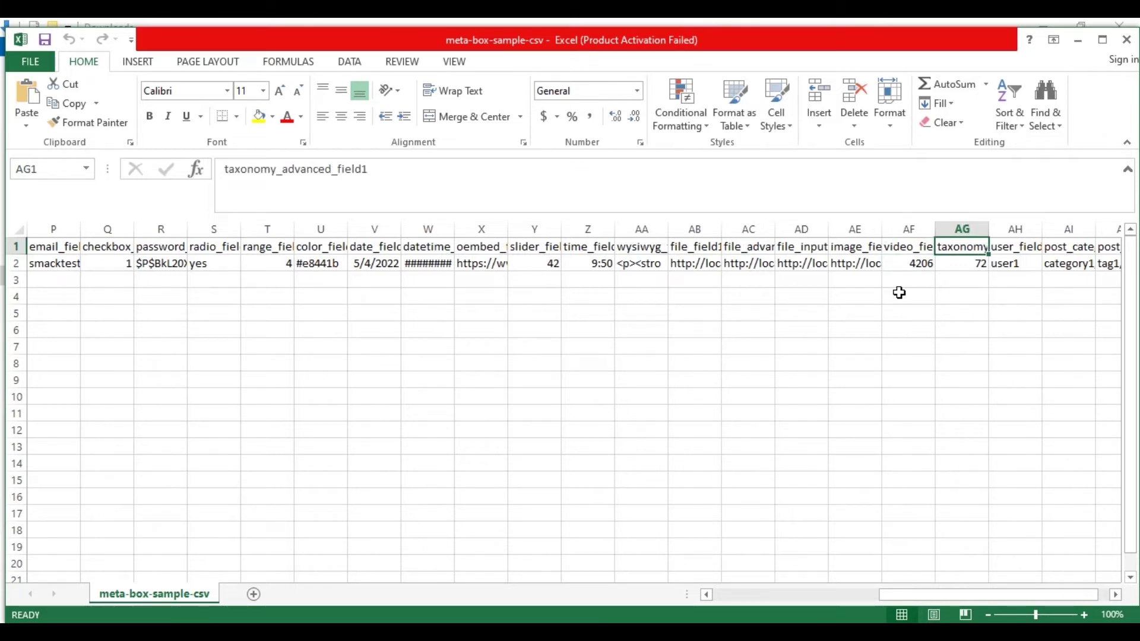
{"action": "key", "text": "Down"}
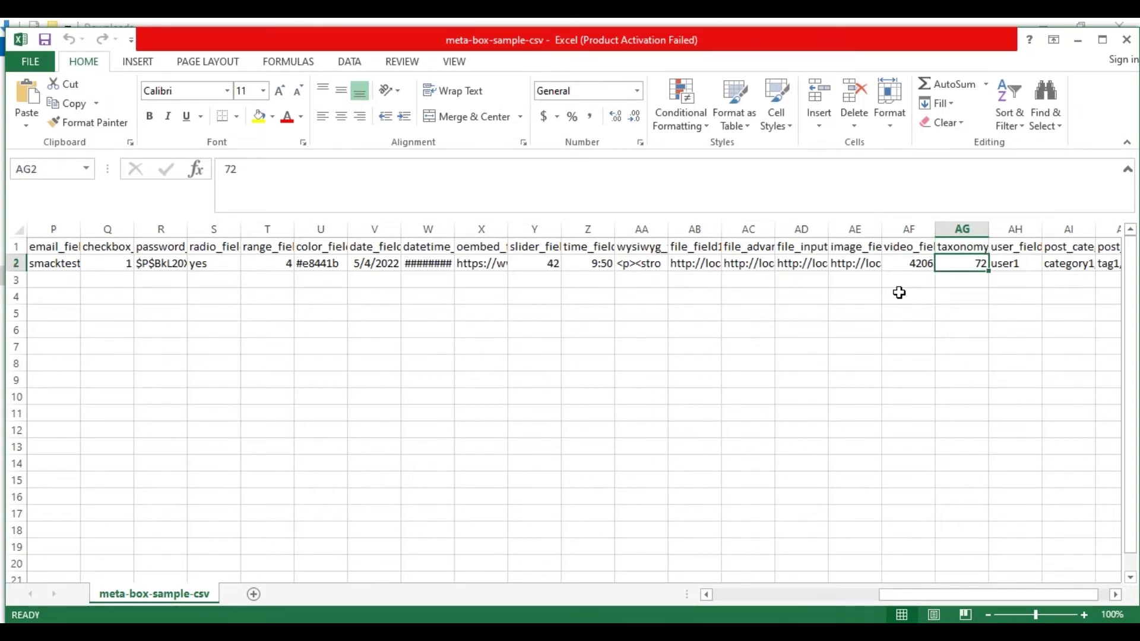
{"action": "key", "text": "Up"}
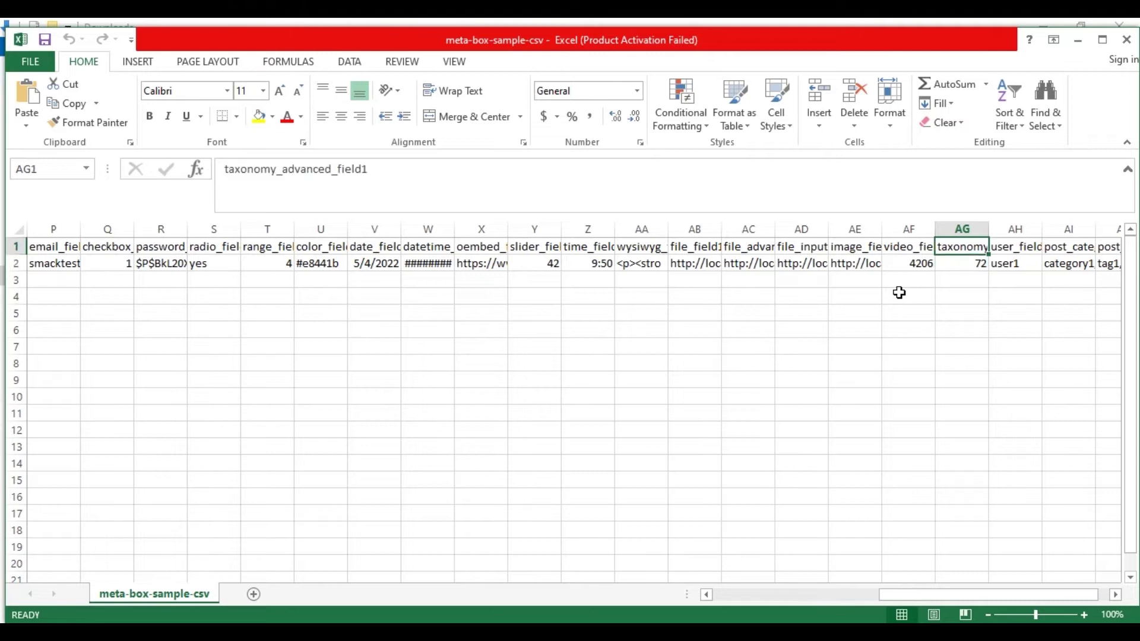
{"action": "key", "text": "Right"}
{"action": "key", "text": "Down"}
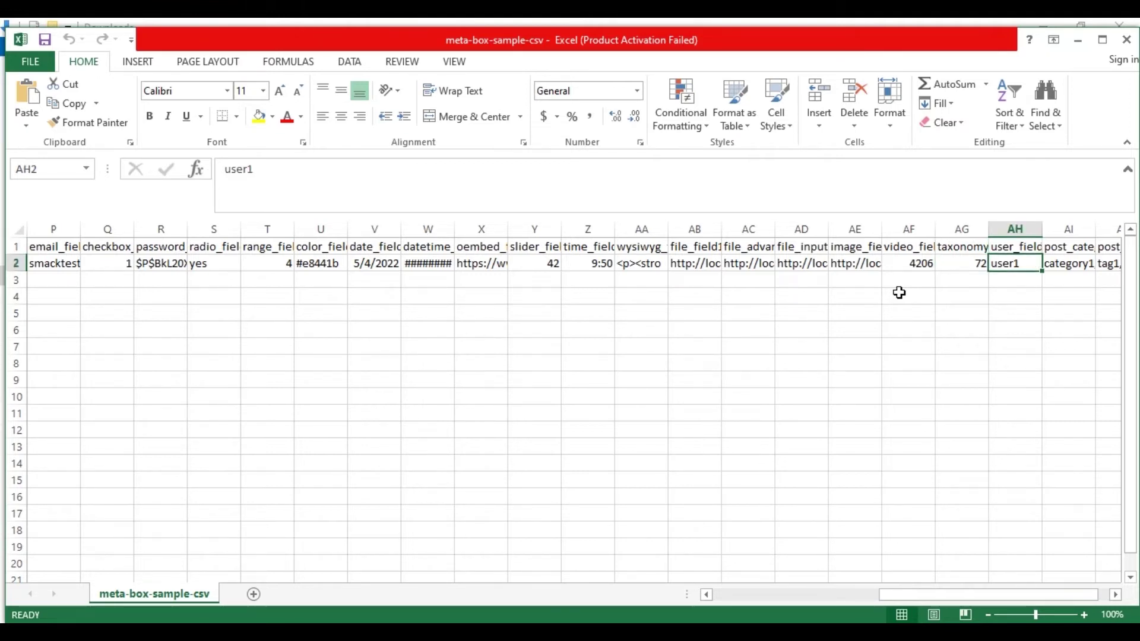
{"action": "key", "text": "Up"}
Review the headers and sample values of the post_category and post_tag columns
{"action": "key", "text": "Right"}
{"action": "key", "text": "Right"}
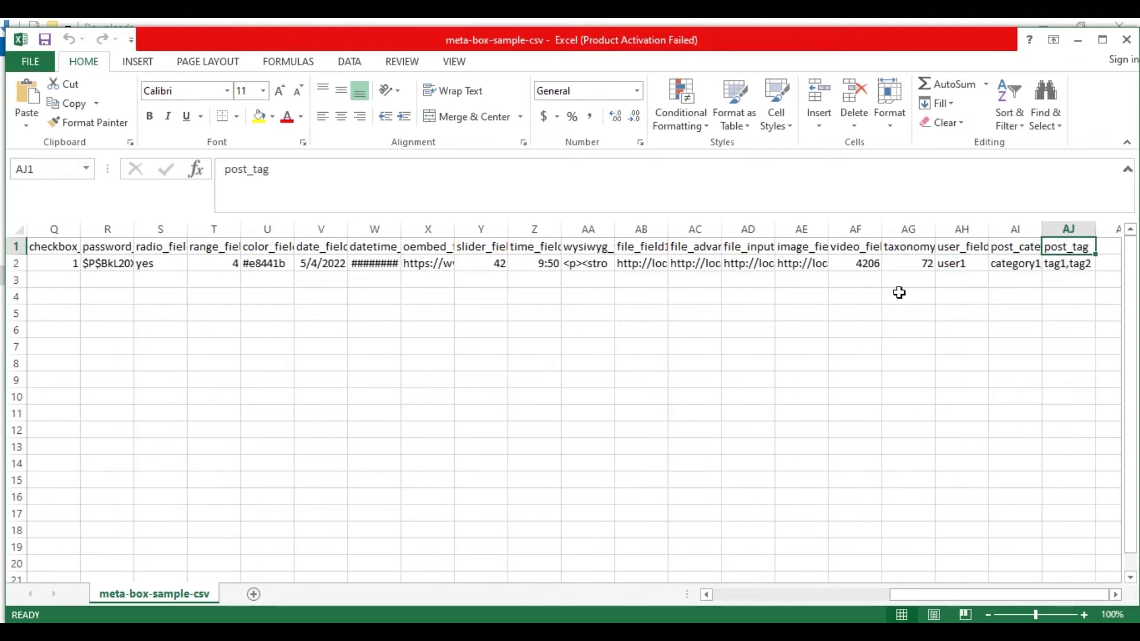
{"action": "key", "text": "Left"}
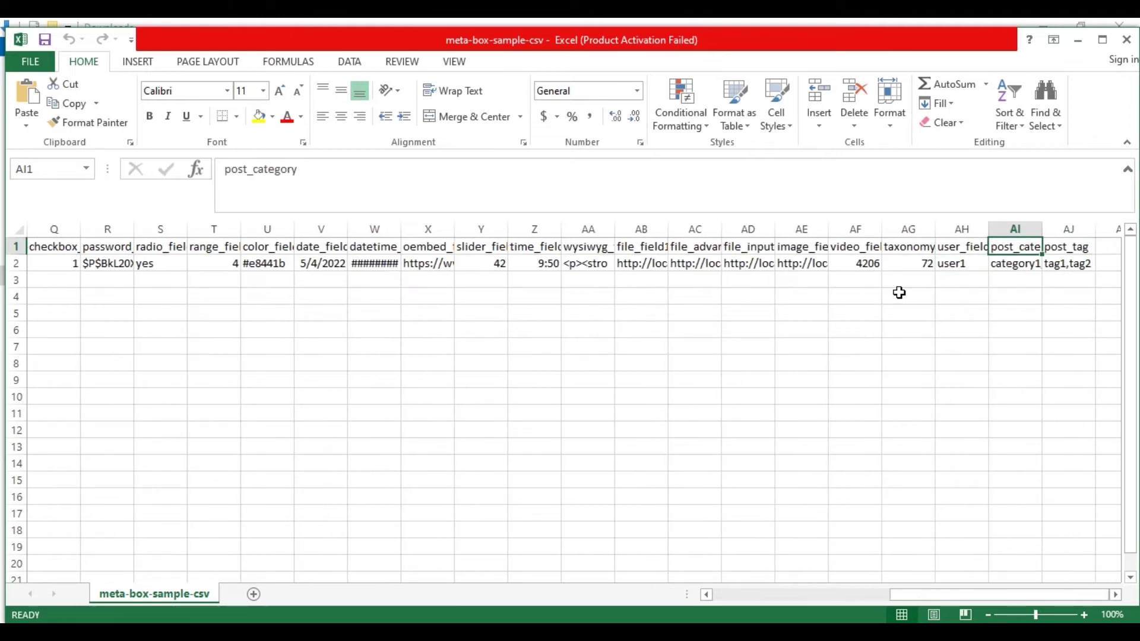
{"action": "key", "text": "Right"}
{"action": "key", "text": "Down"}
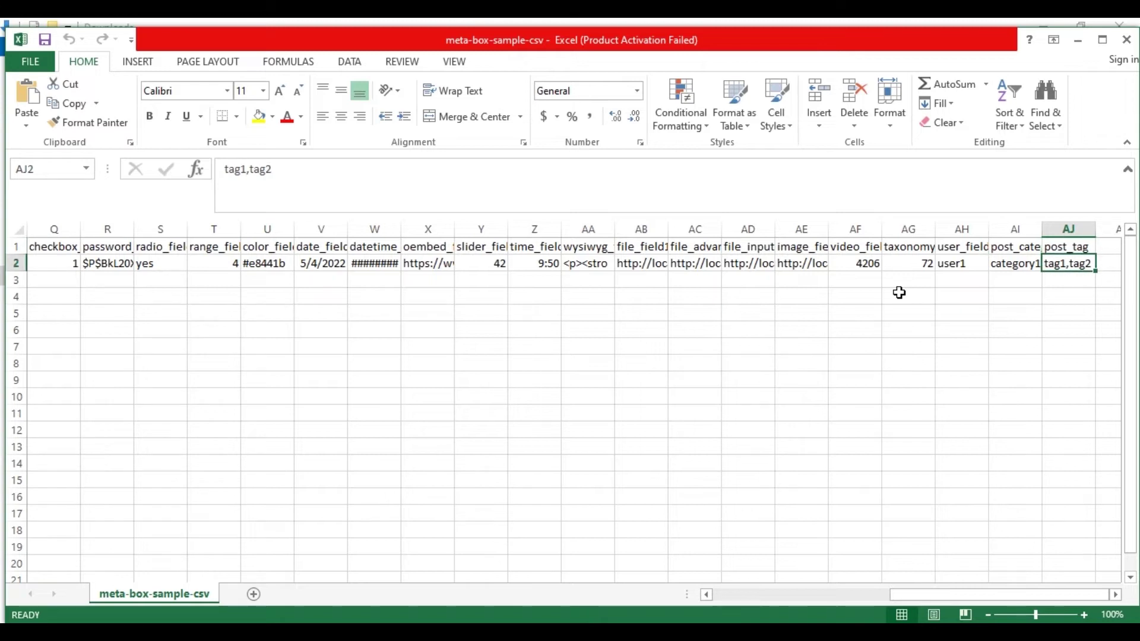
{"action": "key", "text": "Left"}
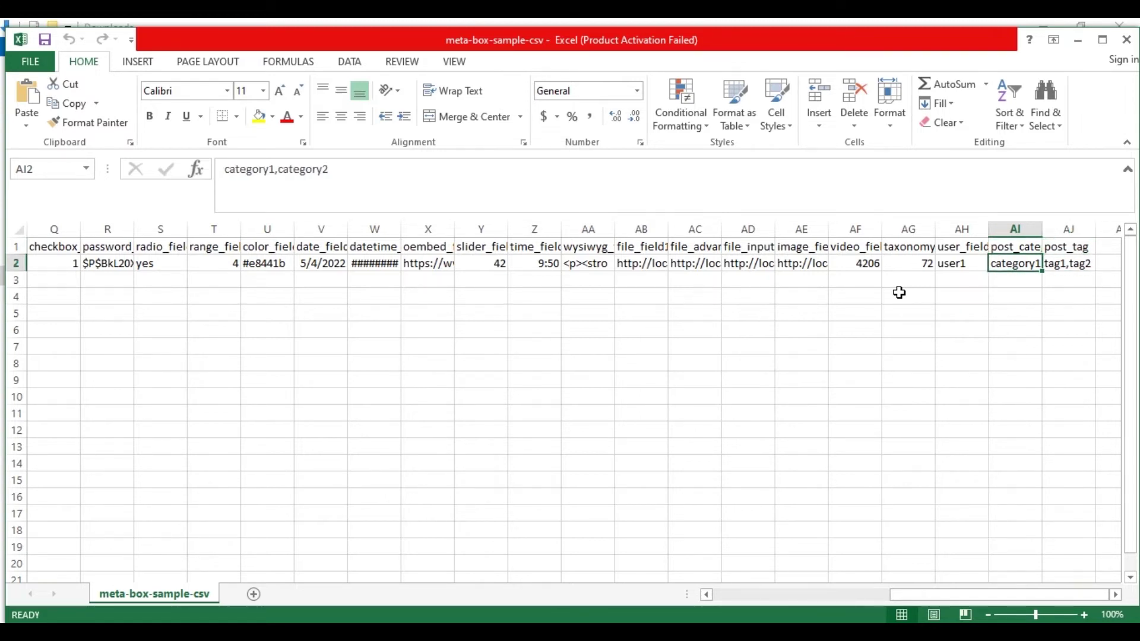
{"action": "key", "text": "Right"}
{"action": "key", "text": "Left"}
{"action": "key", "text": "Right"}
{"action": "key", "text": "Left"}
{"action": "key", "text": "Down"}
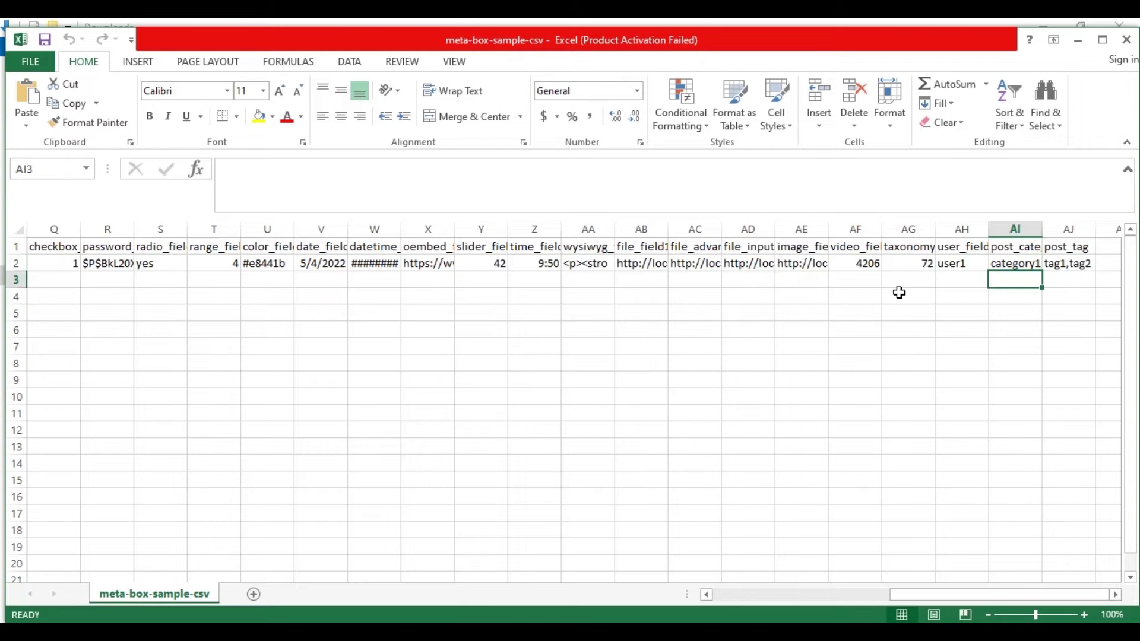
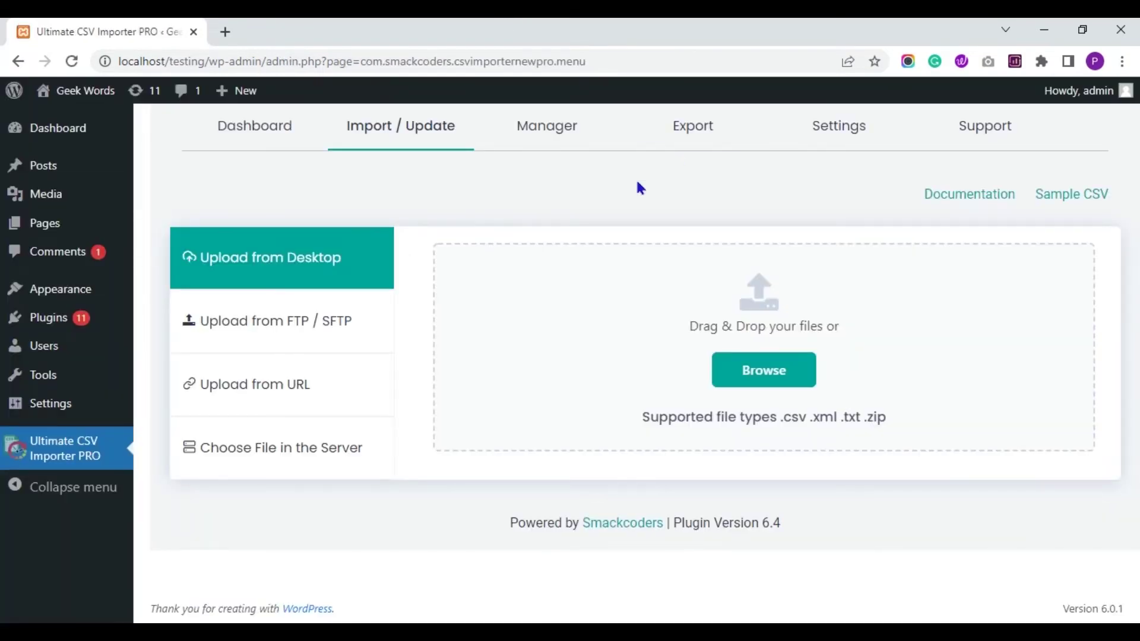
In Ultimate CSV Importer PRO, view the FTP / SFTP and URL upload options, and return to Upload from Desktop
{"action": "left_click", "coordinate": [349, 331]}
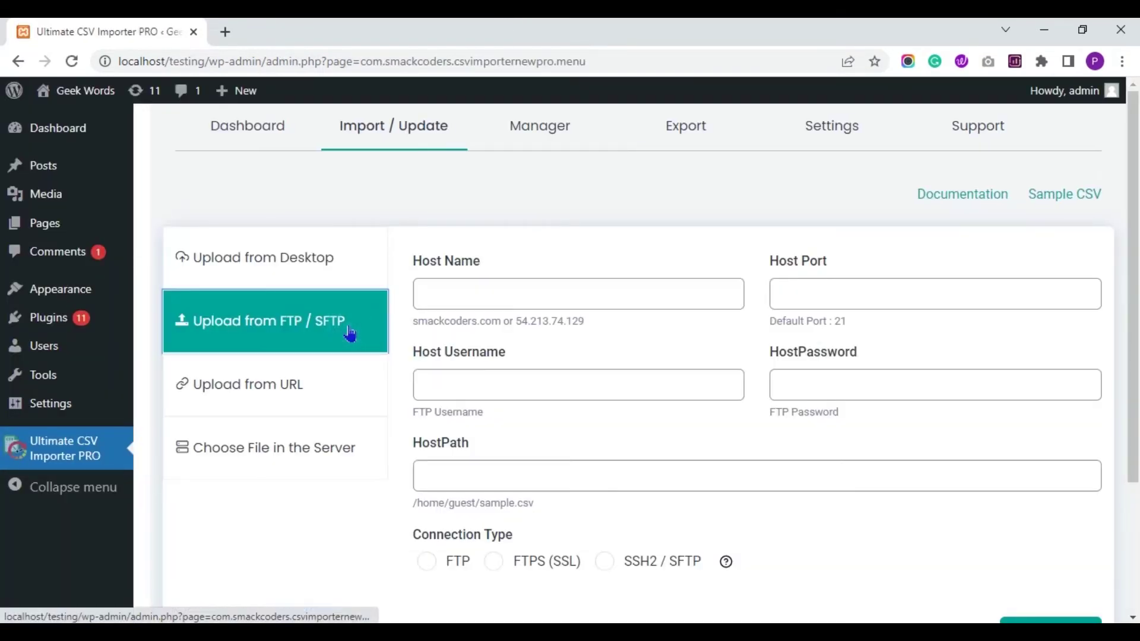
{"action": "left_click", "coordinate": [311, 398]}
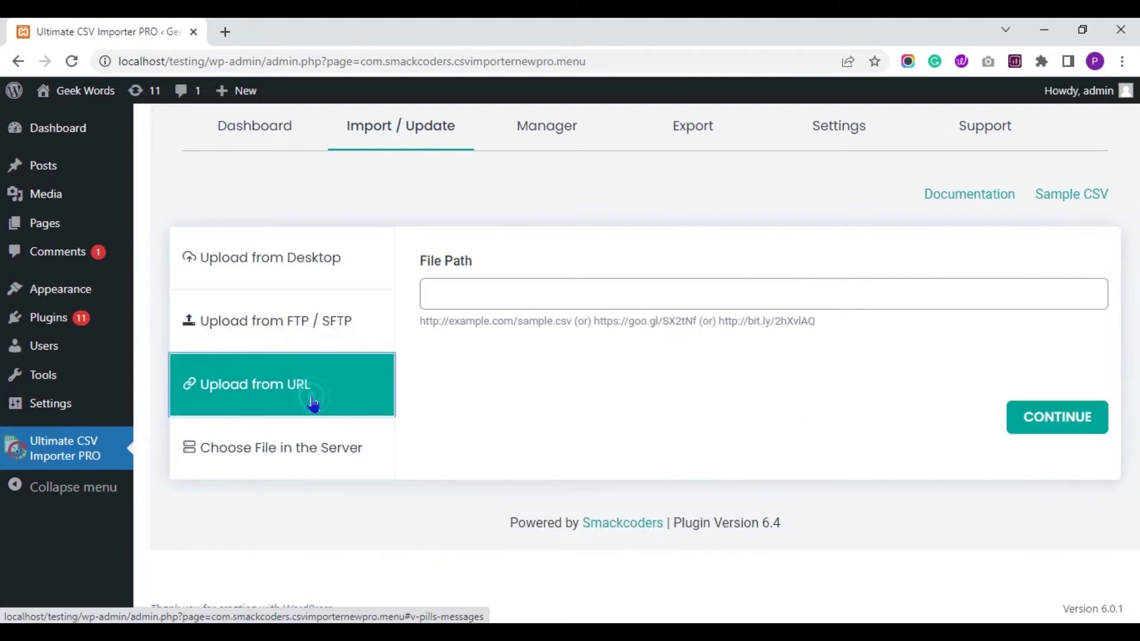
{"action": "left_click", "coordinate": [325, 256]}
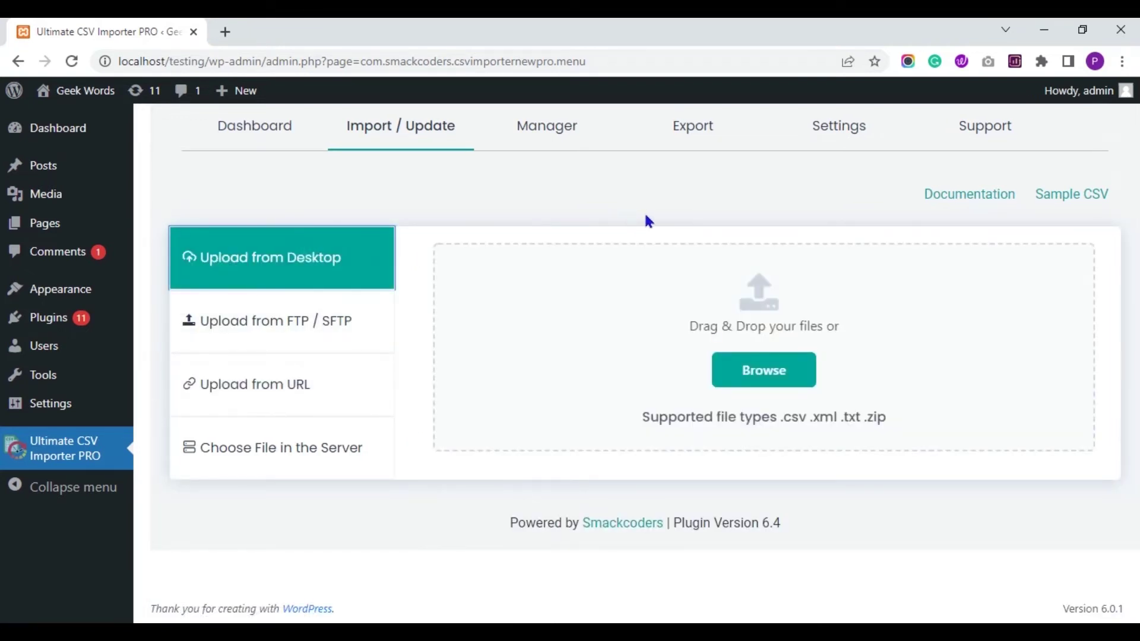
Upload meta-box-sample-csv from the Downloads folder as the import file
{"action": "left_click", "coordinate": [793, 374]}
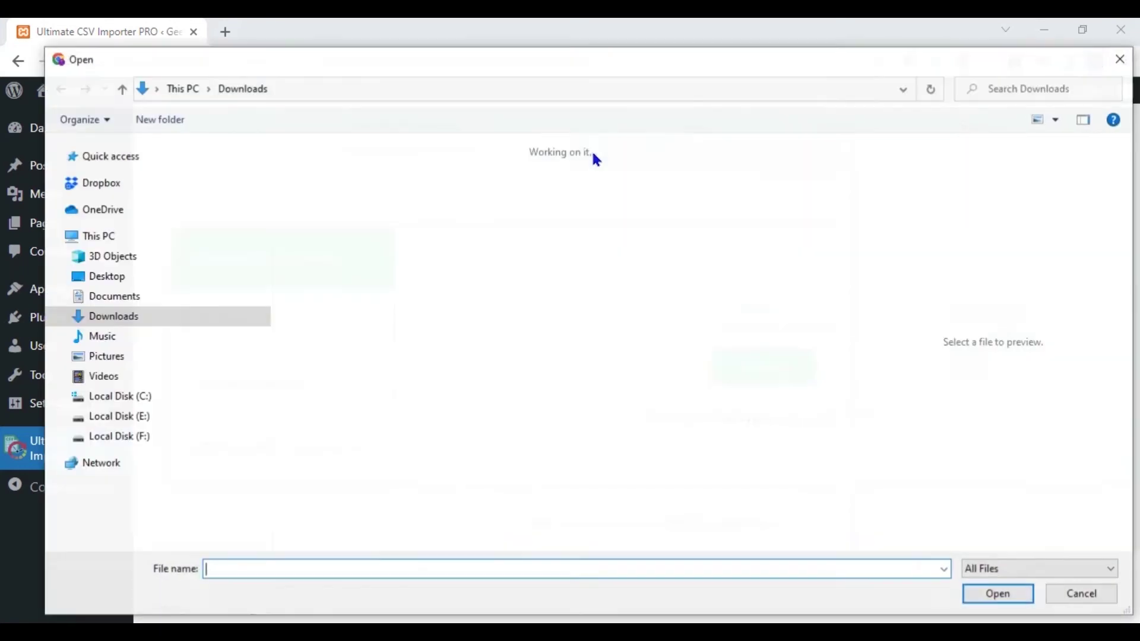
{"action": "left_click", "coordinate": [344, 221]}
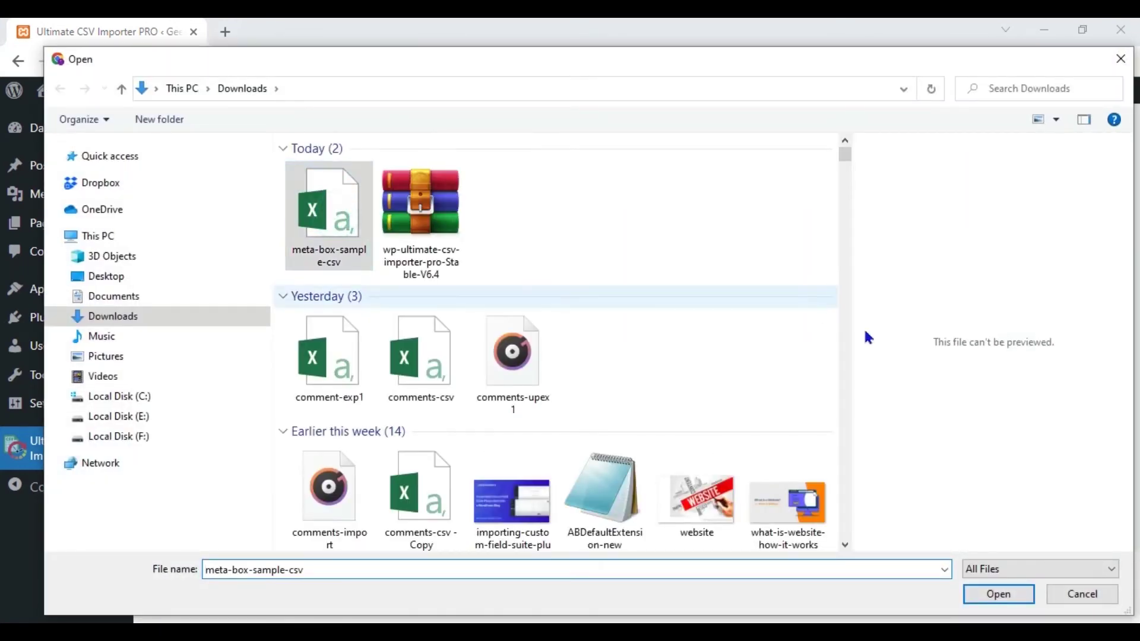
{"action": "left_click", "coordinate": [997, 594]}
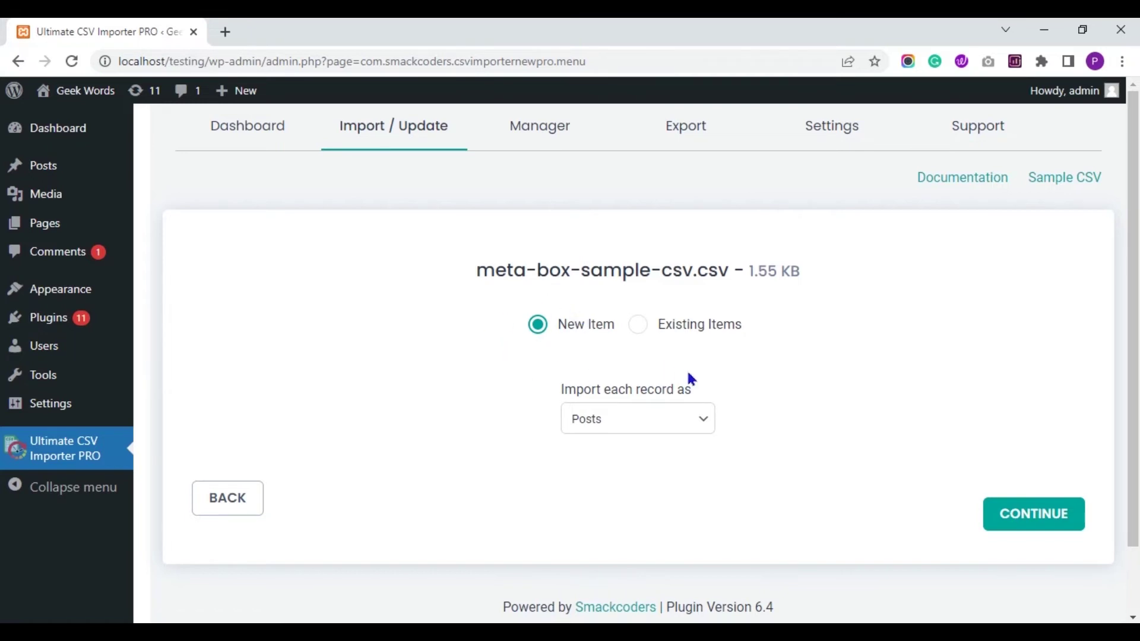
Check the available record types, keep New Item with Posts as the import type, and continue to the field mapping
{"action": "left_click", "coordinate": [692, 433]}
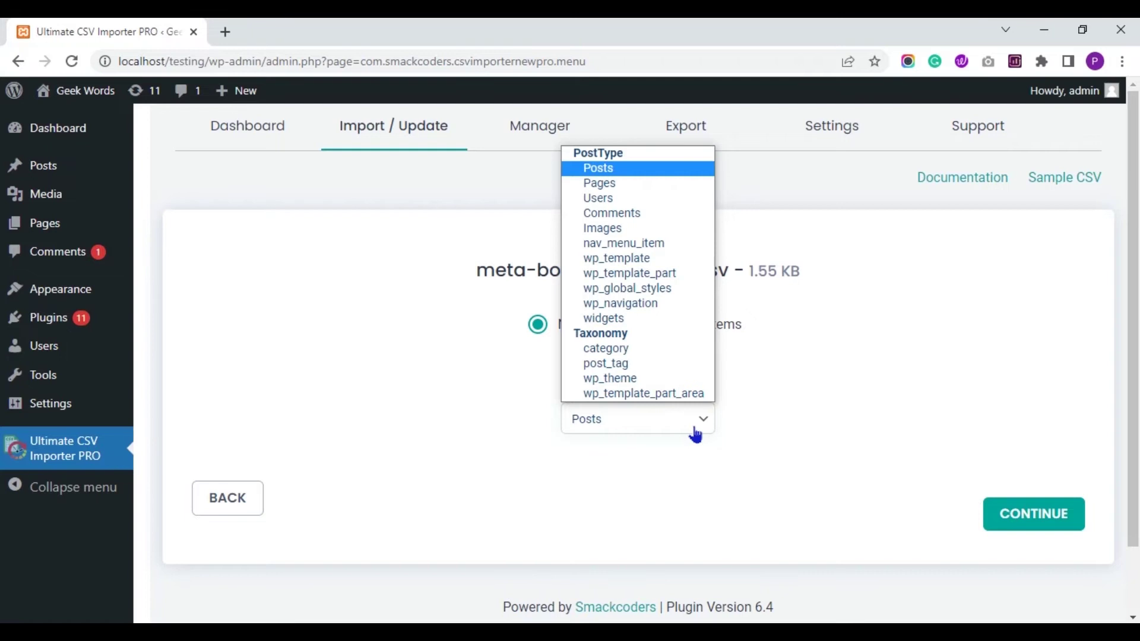
{"action": "left_click", "coordinate": [696, 433]}
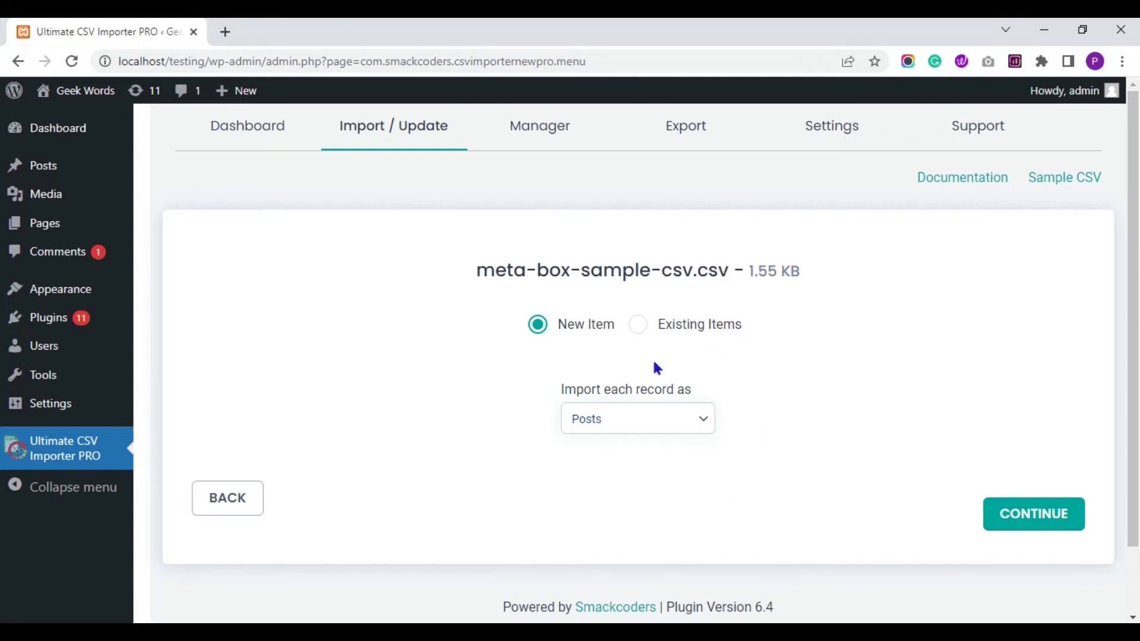
{"action": "left_click", "coordinate": [1033, 516]}
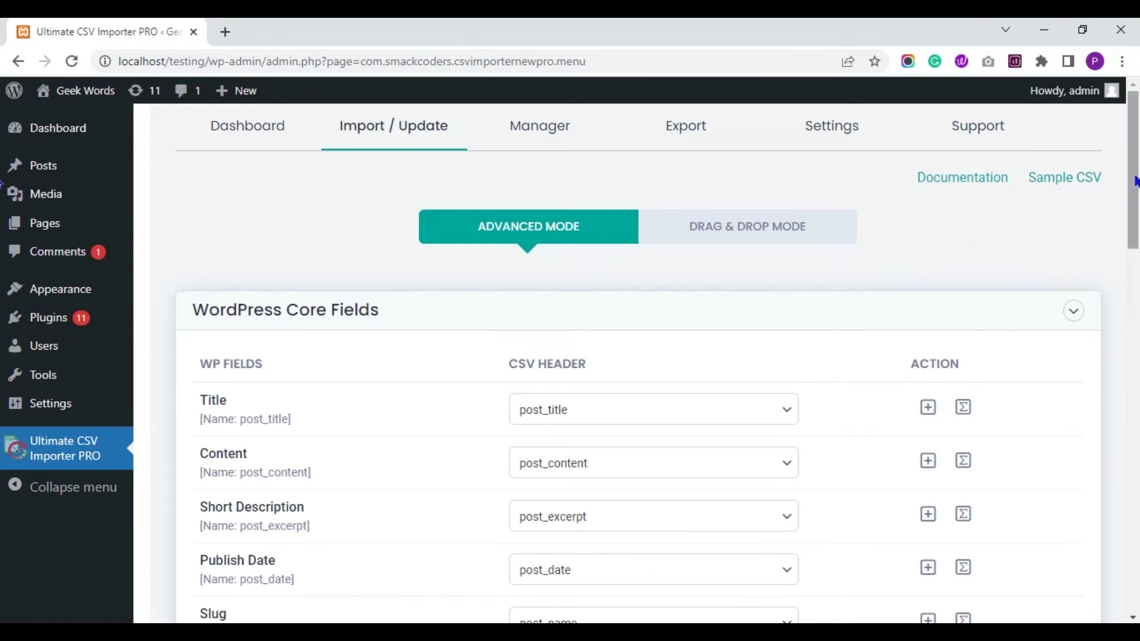
Check the CSV header mappings under WordPress Core Fields, Meta Box Fields, and Terms and Taxonomies
{"action": "left_click_drag", "start_coordinate": [1135, 181], "coordinate": [1136, 257]}
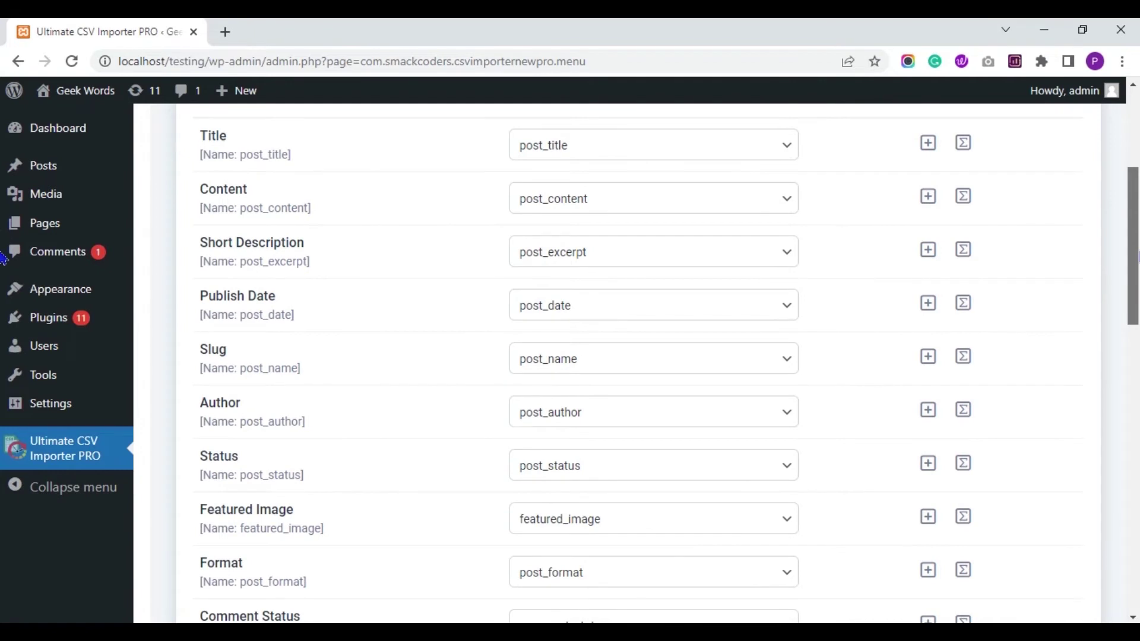
{"action": "left_click_drag", "start_coordinate": [1136, 259], "coordinate": [1136, 395]}
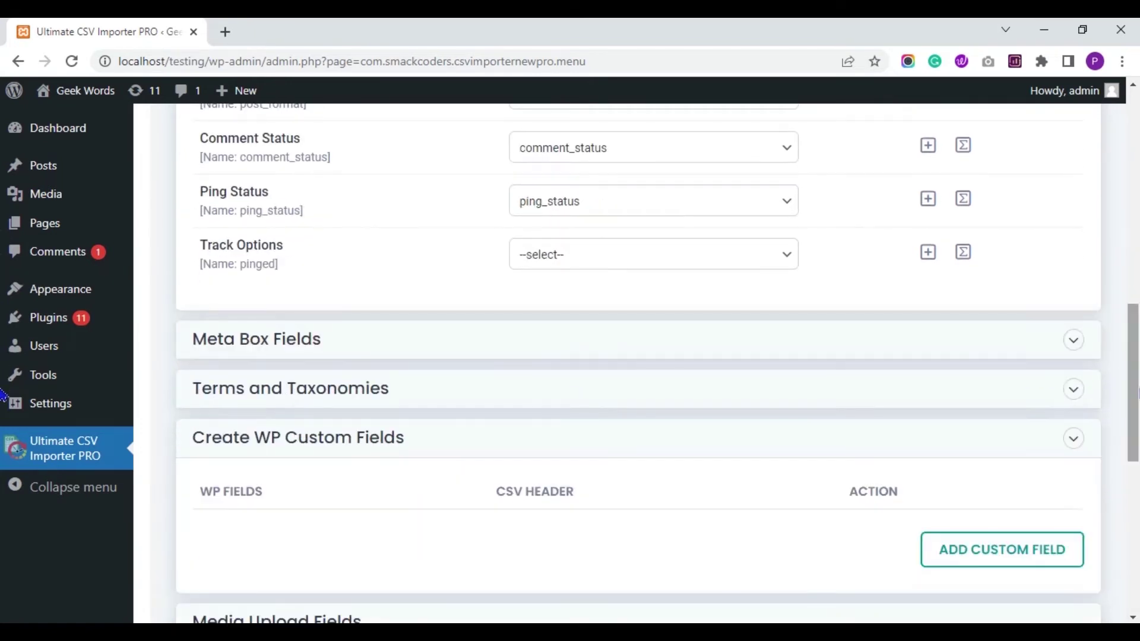
{"action": "left_click", "coordinate": [1017, 348]}
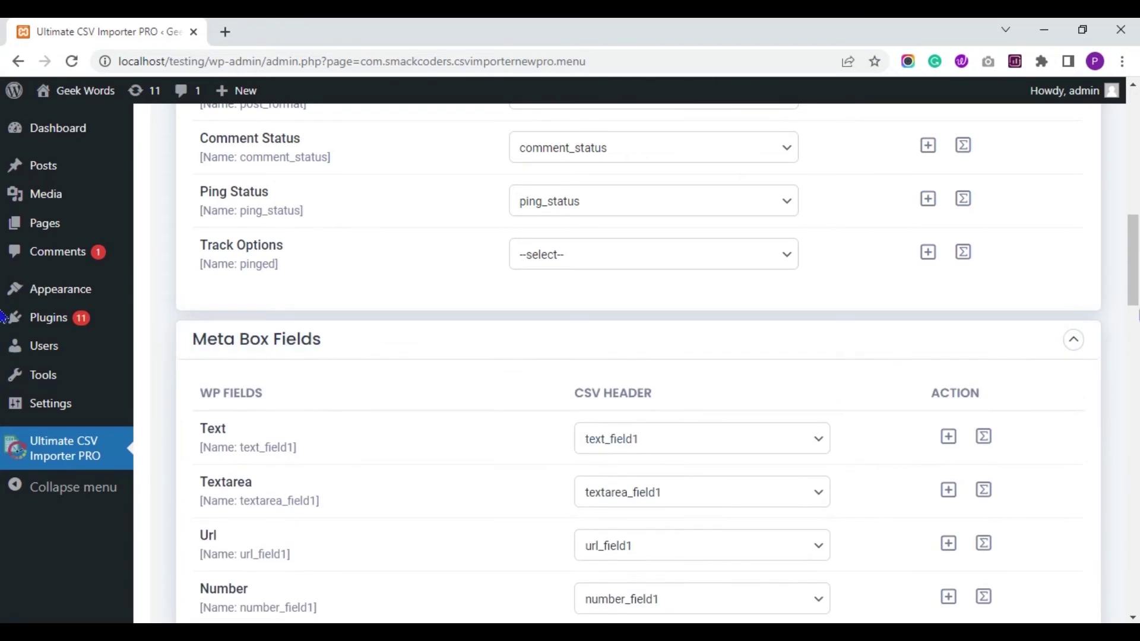
{"action": "left_click_drag", "start_coordinate": [1135, 298], "coordinate": [1135, 488]}
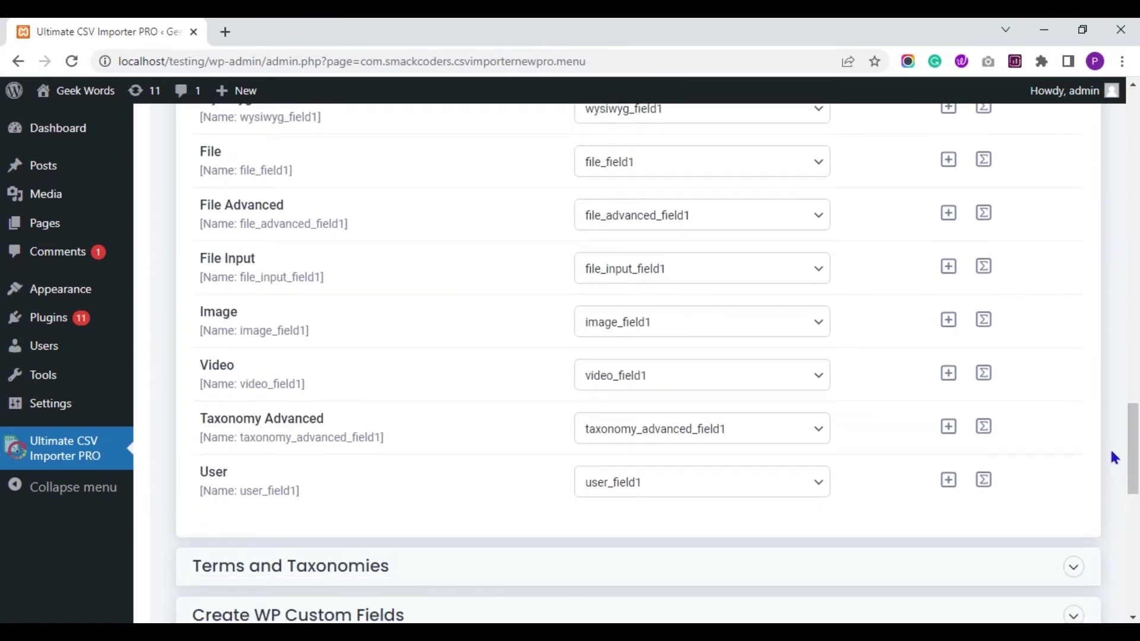
{"action": "left_click_drag", "start_coordinate": [1136, 422], "coordinate": [1132, 451]}
{"action": "left_click", "coordinate": [1075, 284]}
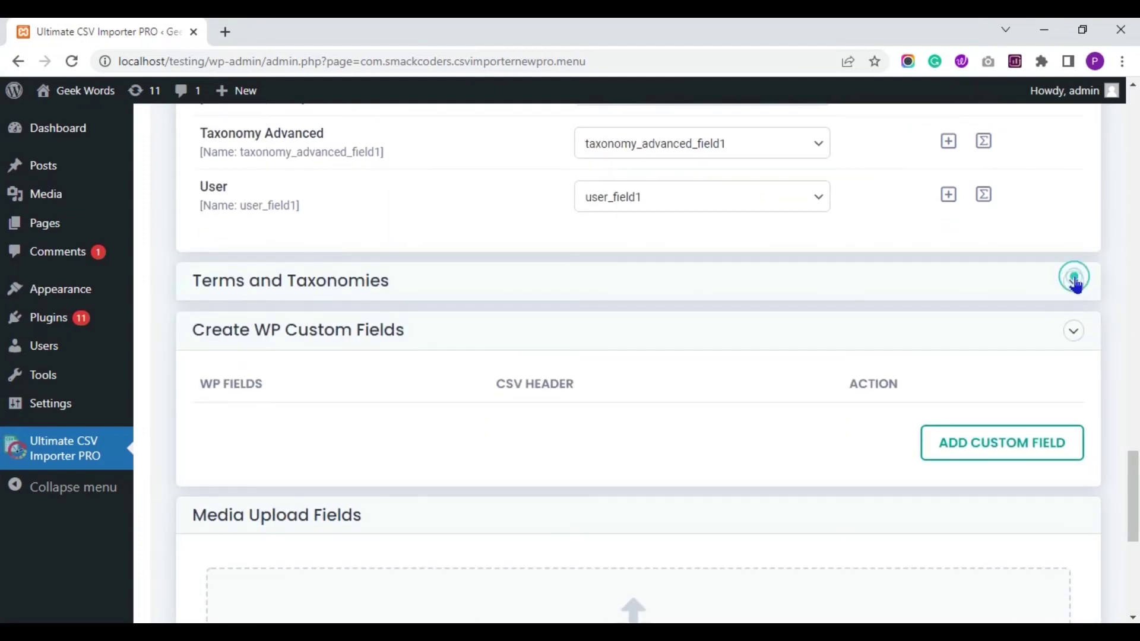
{"action": "left_click_drag", "start_coordinate": [1131, 468], "coordinate": [1133, 513]}
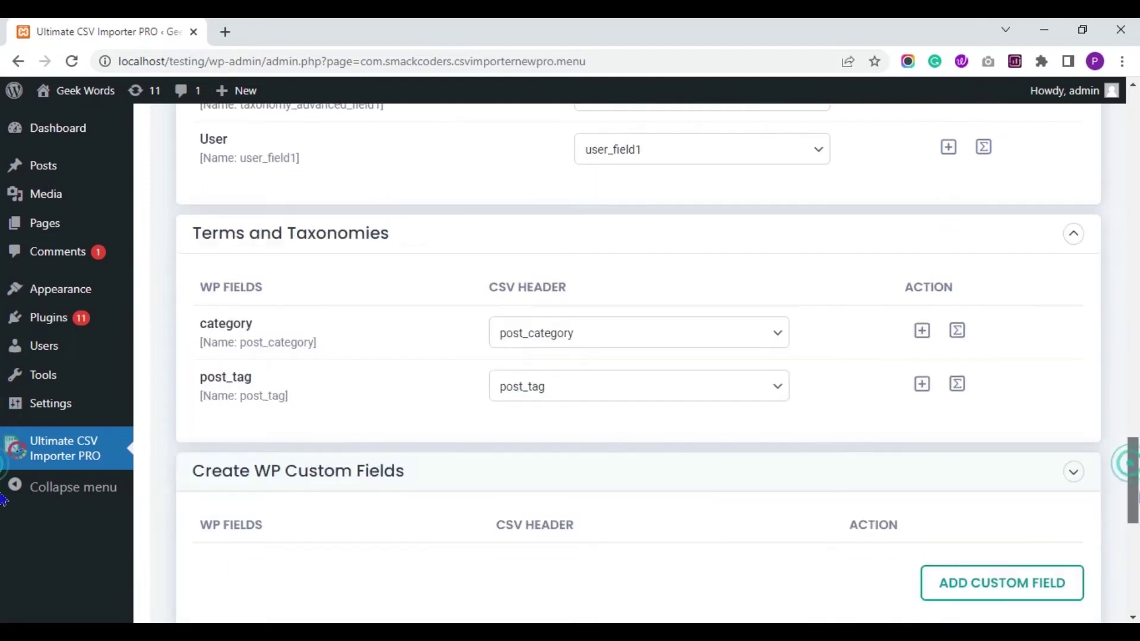
Save the field mapping as meta-box-import1 and continue to the media handling settings
{"action": "scroll", "coordinate": [769, 439], "scroll_direction": "down", "scroll_amount": 5}
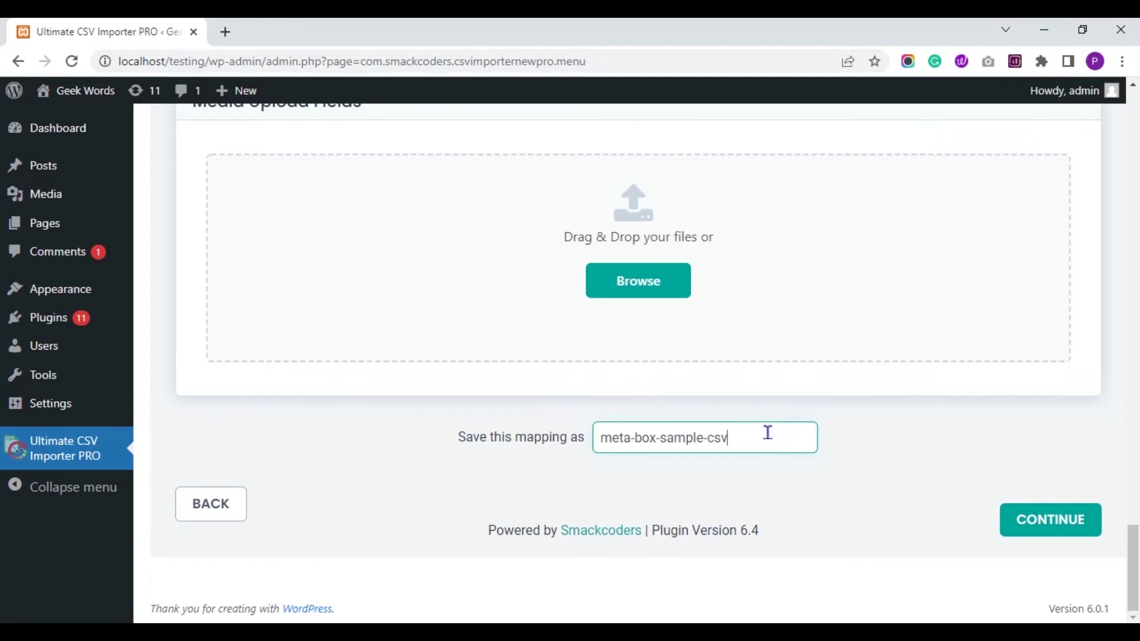
{"action": "left_click", "coordinate": [757, 445]}
{"action": "double_click", "coordinate": [757, 445]}
{"action": "key", "text": "ctrl+shift+Left"}
{"action": "key", "text": "BackSpace"}
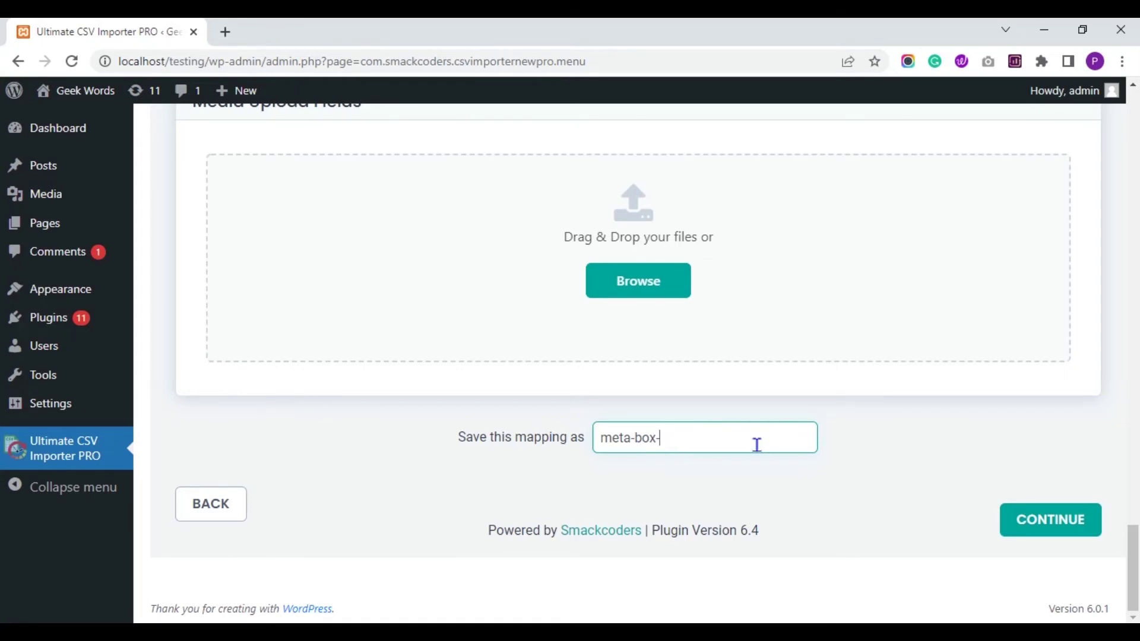
{"action": "type", "text": "import1"}
{"action": "left_click", "coordinate": [1017, 520]}
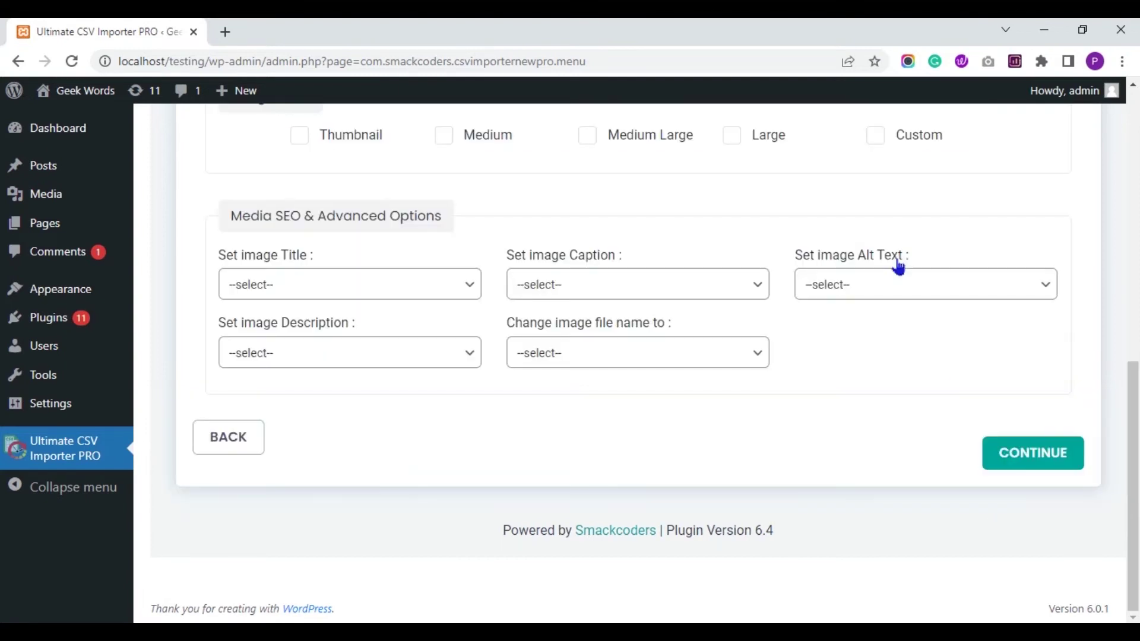
Review the featured image media handling options, keep them as they are, and continue to the import configuration
{"action": "left_click_drag", "start_coordinate": [1133, 377], "coordinate": [1134, 153]}
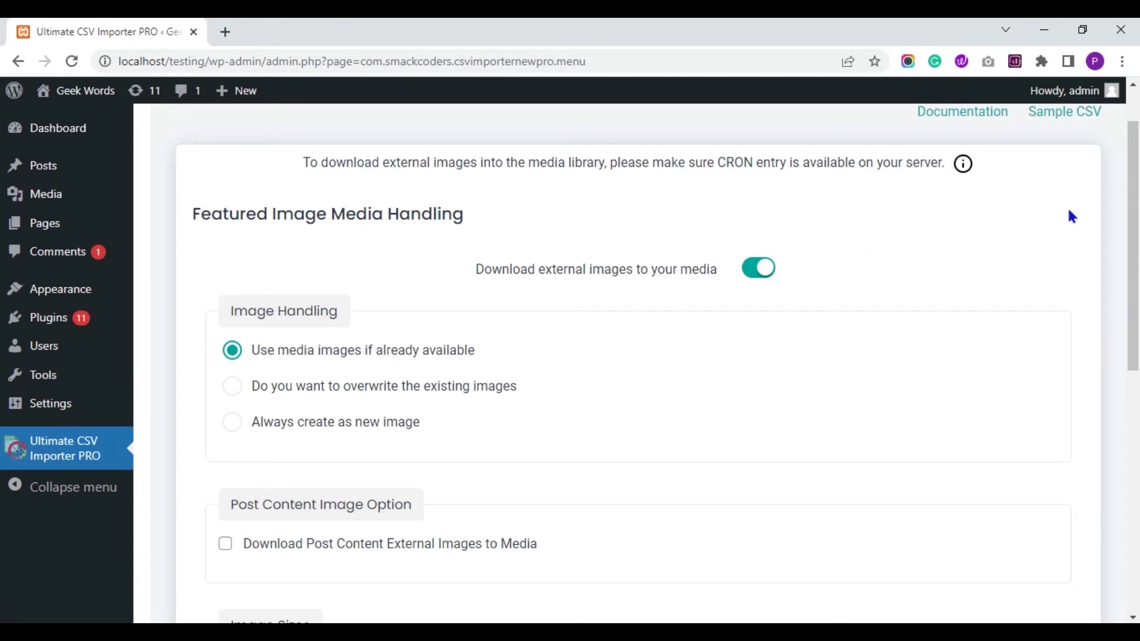
{"action": "left_click_drag", "start_coordinate": [1132, 208], "coordinate": [1133, 436]}
{"action": "left_click", "coordinate": [1052, 479]}
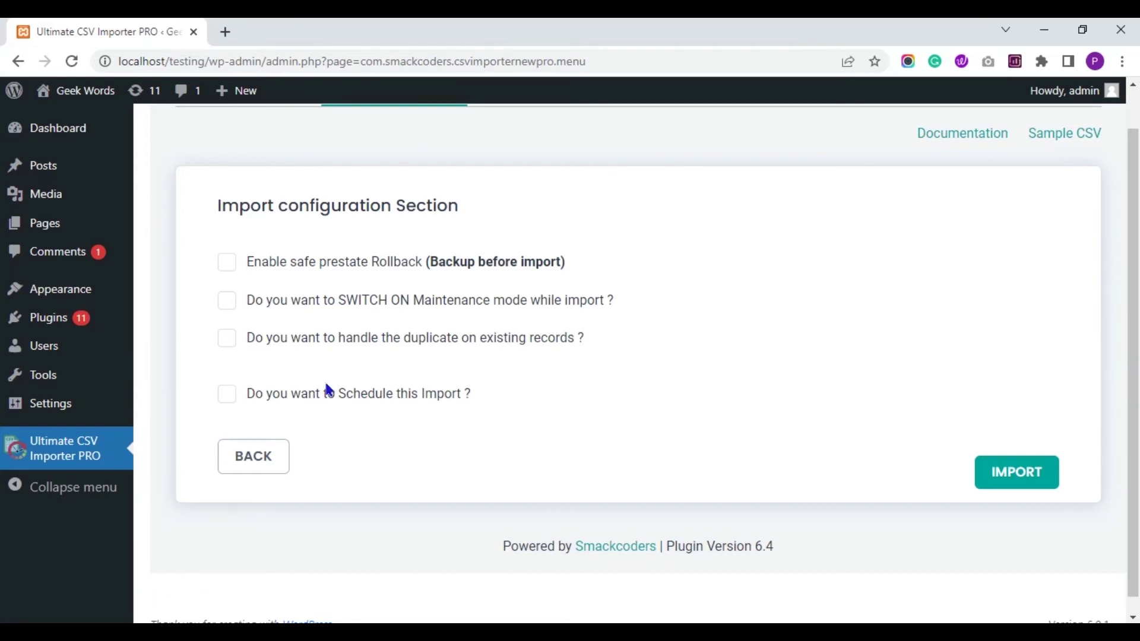
Look at the import scheduling options, leave scheduling disabled, and run the import immediately
{"action": "left_click", "coordinate": [228, 395]}
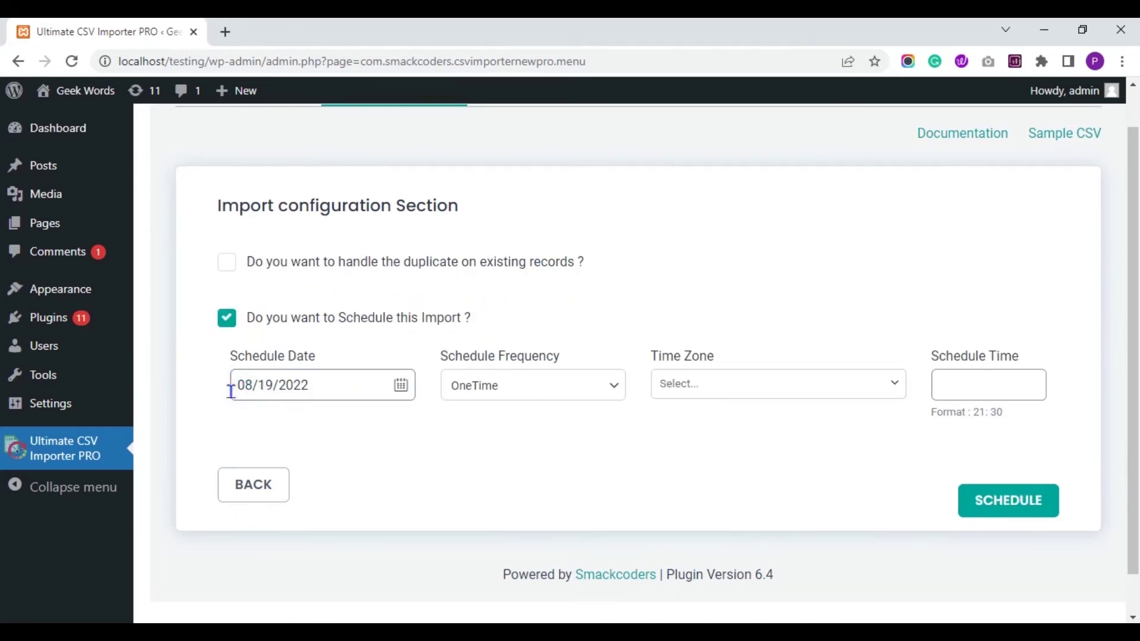
{"action": "left_click", "coordinate": [226, 321]}
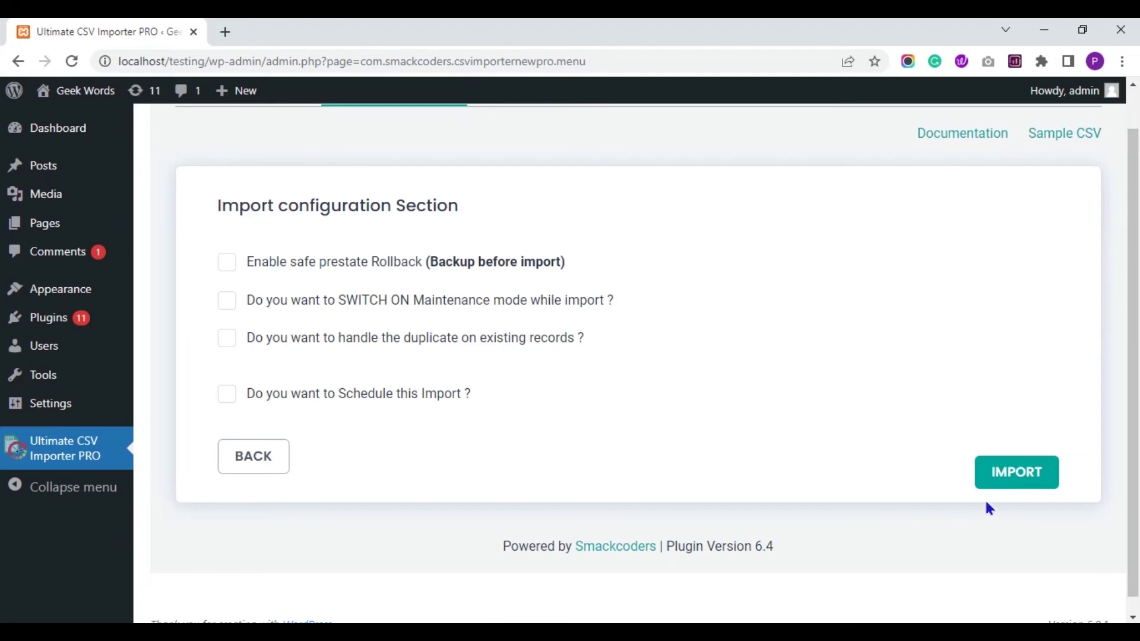
{"action": "left_click", "coordinate": [1036, 481]}
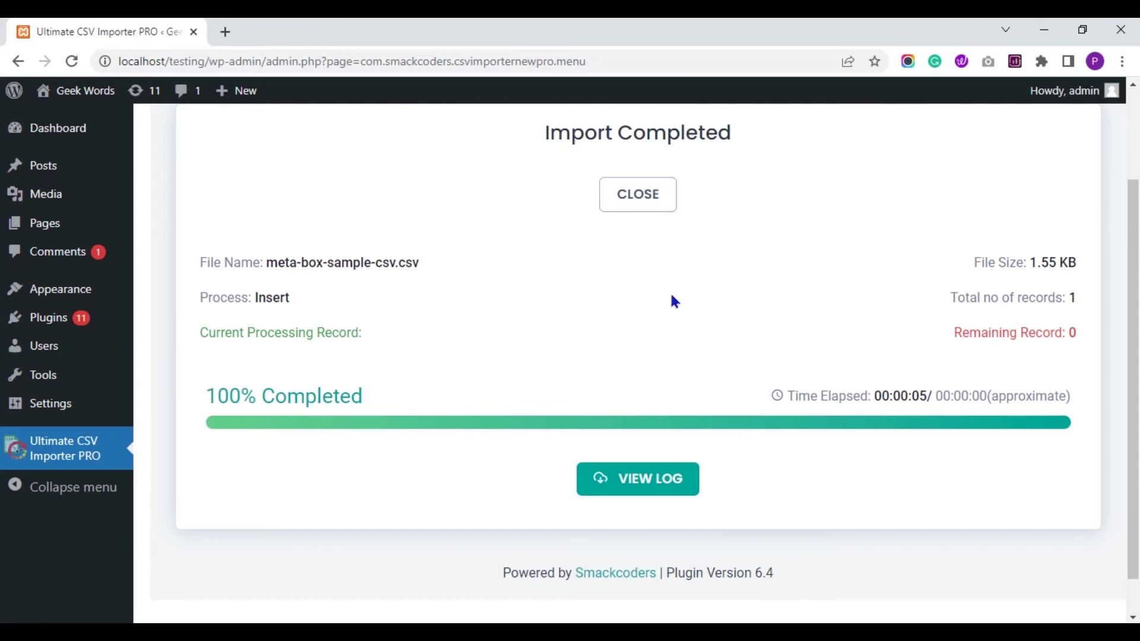
View the import log, open the imported post in the admin editor, and review its content and Meta Box field values
{"action": "left_click", "coordinate": [665, 479]}
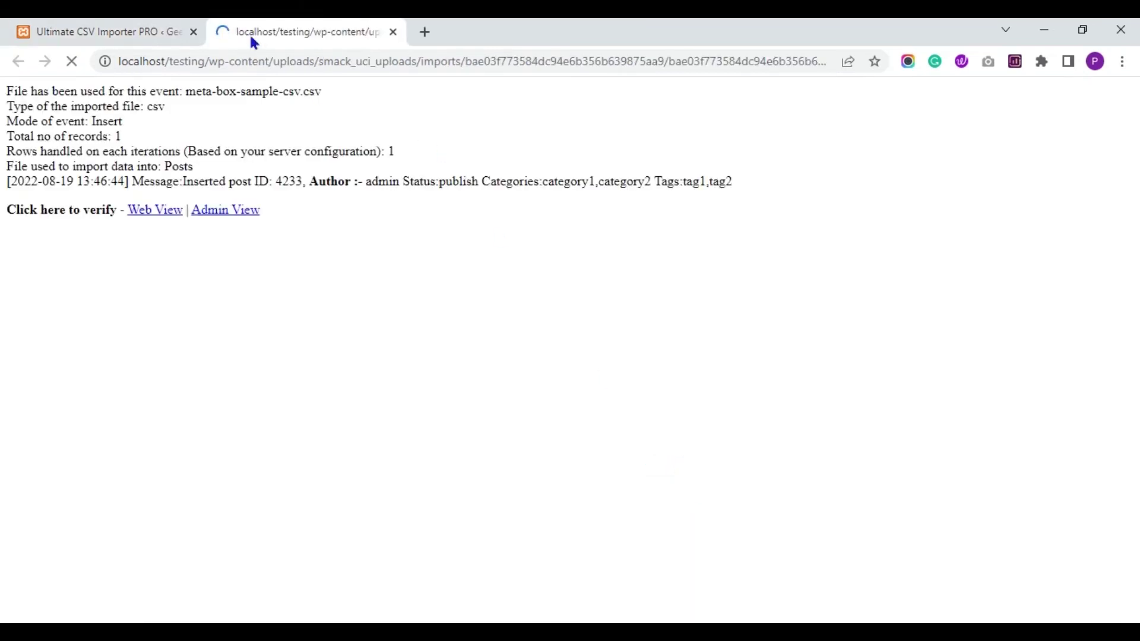
{"action": "left_click", "coordinate": [231, 214]}
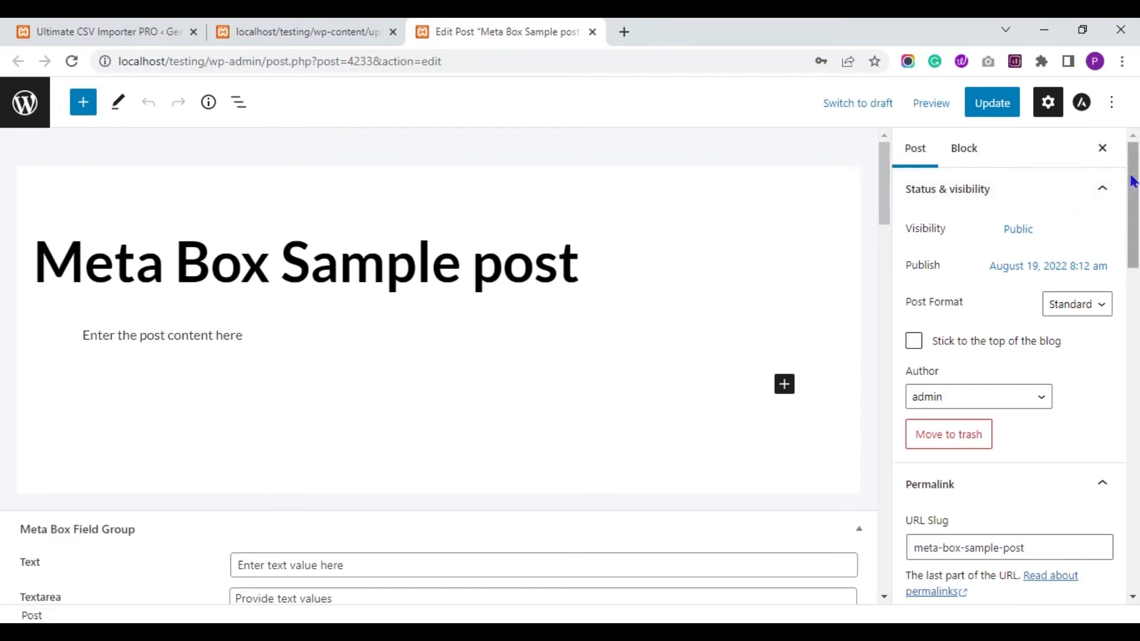
{"action": "mouse_move", "coordinate": [1133, 181]}
{"action": "left_mouse_down"}
{"action": "mouse_move", "coordinate": [1136, 511]}
{"action": "mouse_move", "coordinate": [1136, 185]}
{"action": "left_mouse_up"}
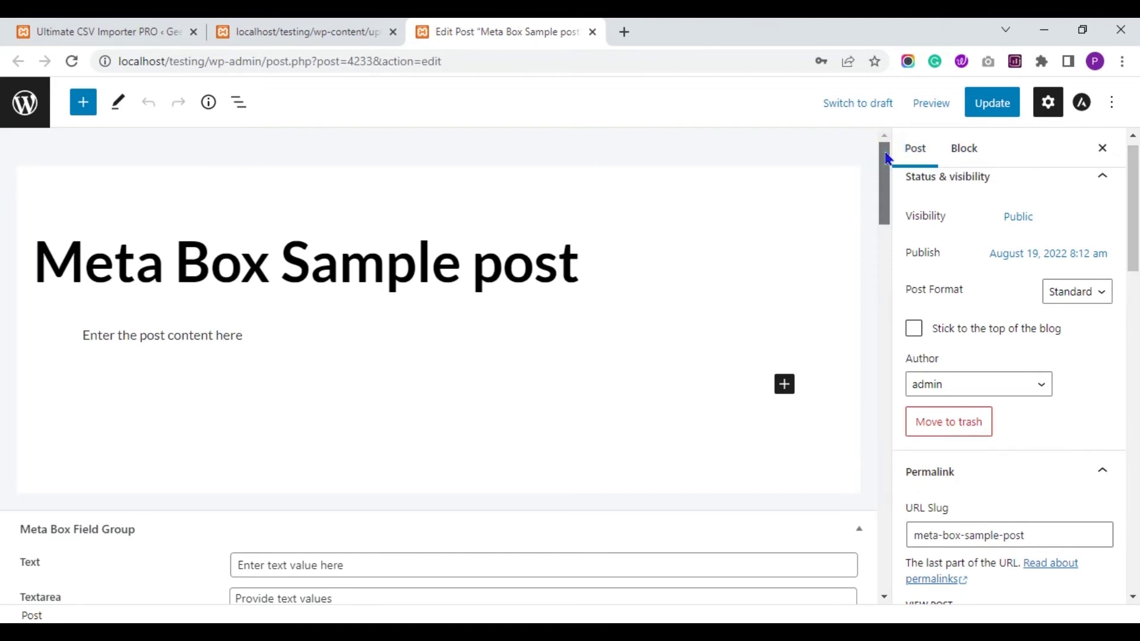
{"action": "left_click_drag", "start_coordinate": [887, 160], "coordinate": [901, 512]}
{"action": "left_click_drag", "start_coordinate": [904, 535], "coordinate": [906, 596]}
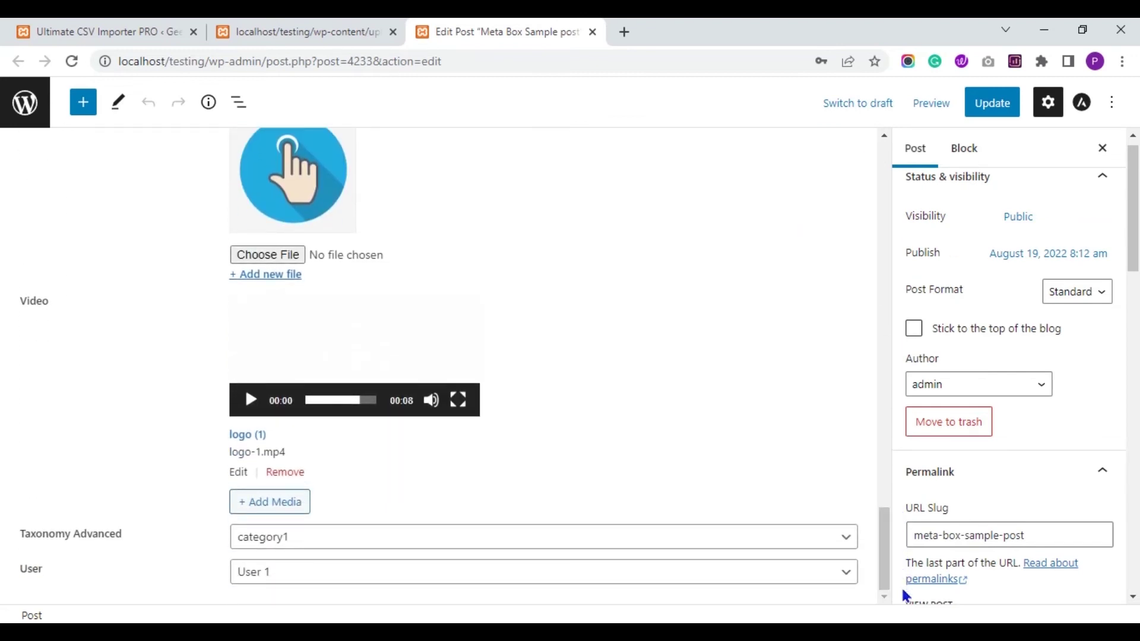
{"action": "left_click_drag", "start_coordinate": [887, 530], "coordinate": [885, 157]}
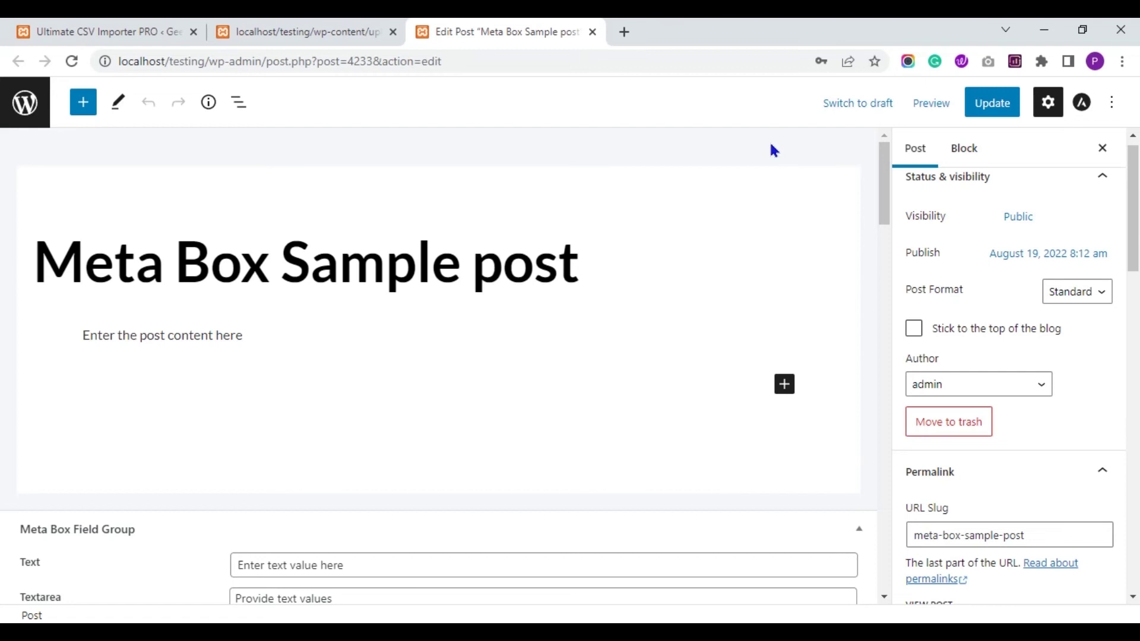
Close the post editor and import log pages and dismiss the completed import summary
{"action": "left_click", "coordinate": [593, 32]}
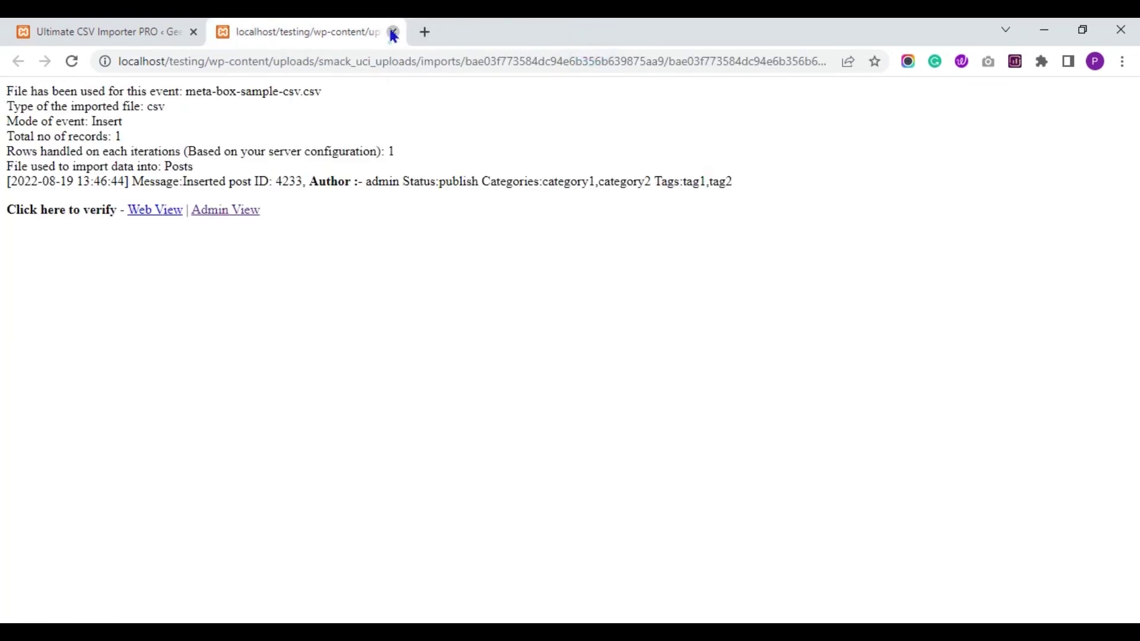
{"action": "left_click", "coordinate": [392, 32]}
{"action": "left_click", "coordinate": [629, 197]}
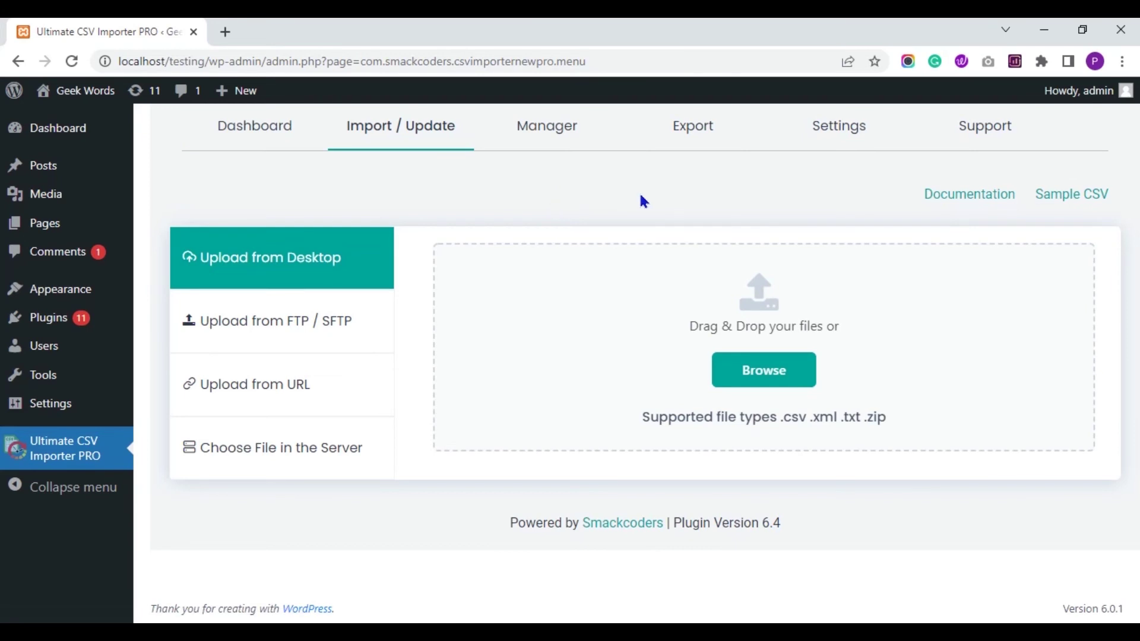
Start a data export with Posts as the module and continue to the saved export templates
{"action": "left_click", "coordinate": [692, 153]}
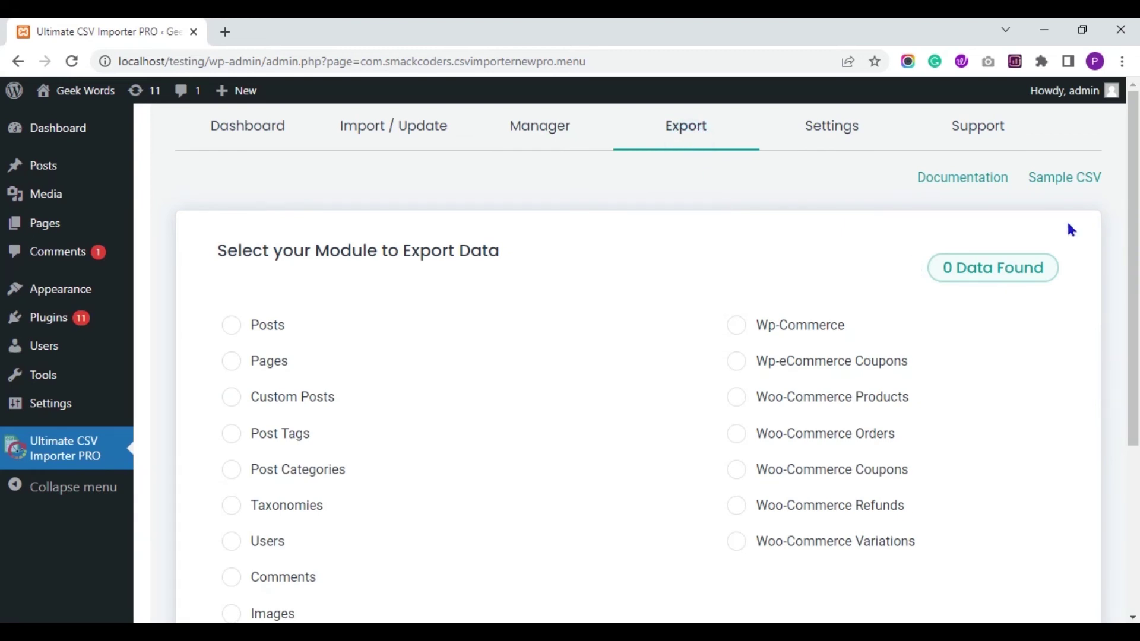
{"action": "left_click_drag", "start_coordinate": [1133, 204], "coordinate": [1136, 279]}
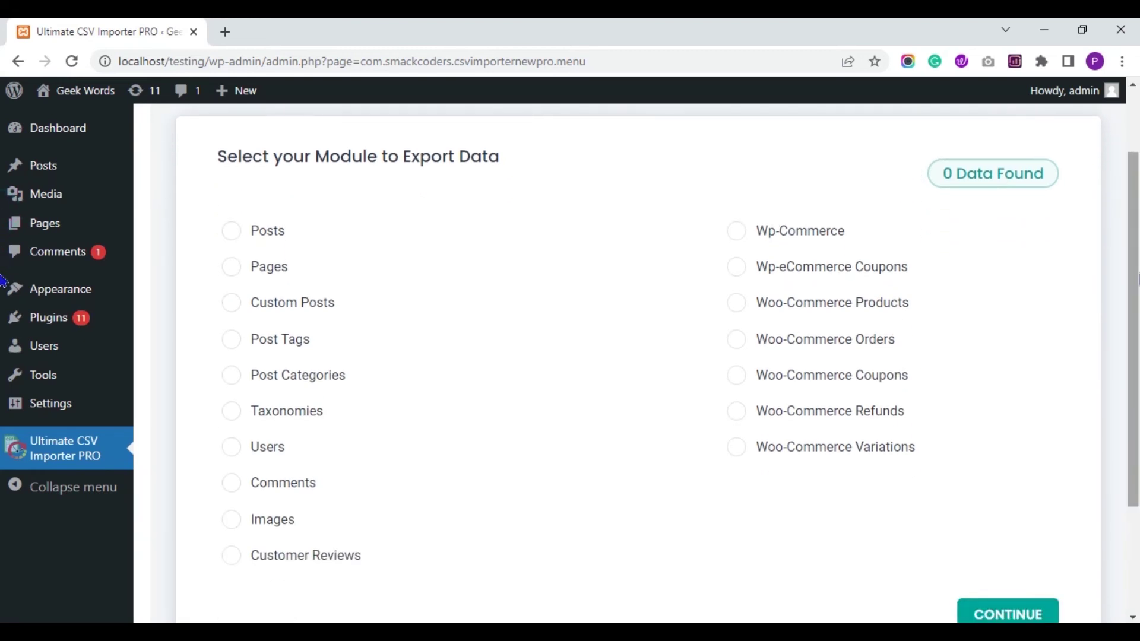
{"action": "left_click", "coordinate": [252, 233]}
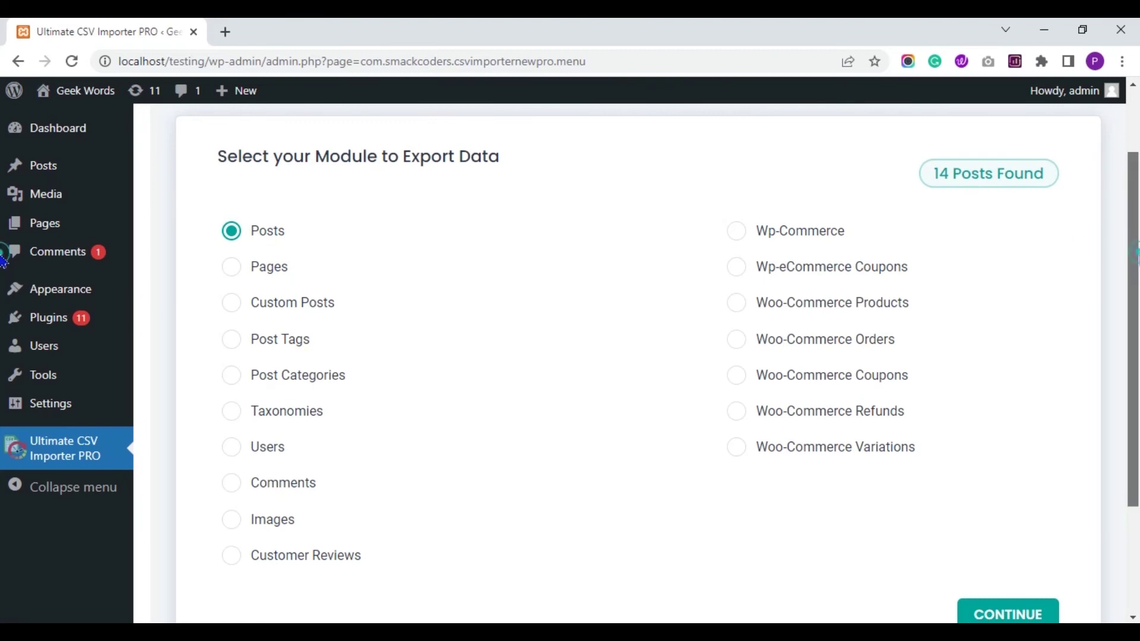
{"action": "scroll", "coordinate": [1105, 381], "scroll_direction": "down", "scroll_amount": 2}
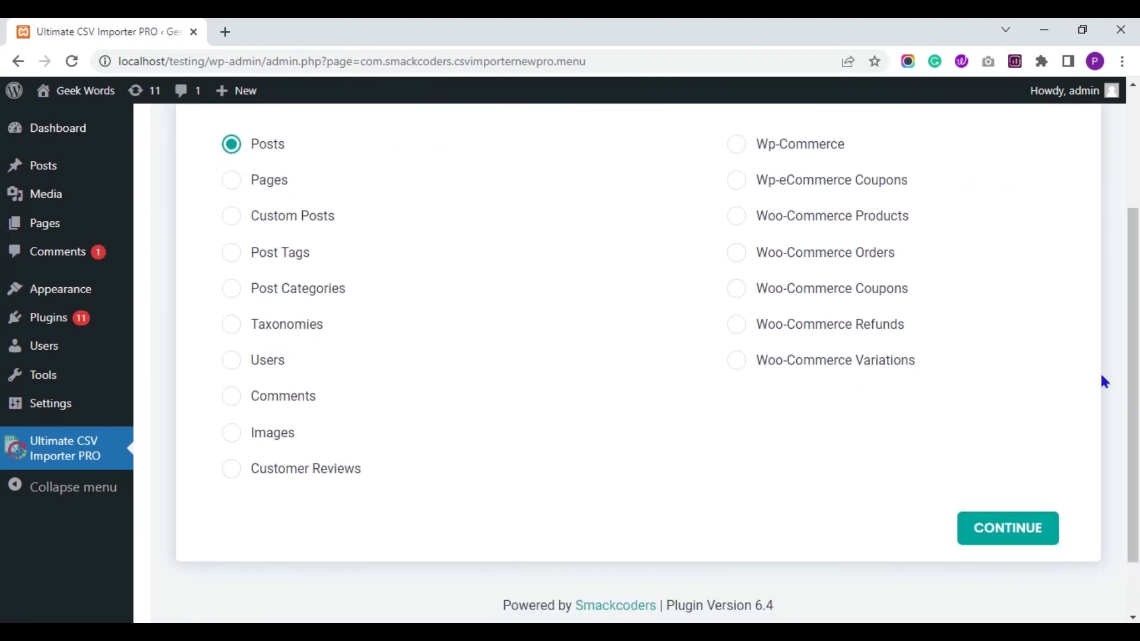
{"action": "left_click", "coordinate": [1020, 520]}
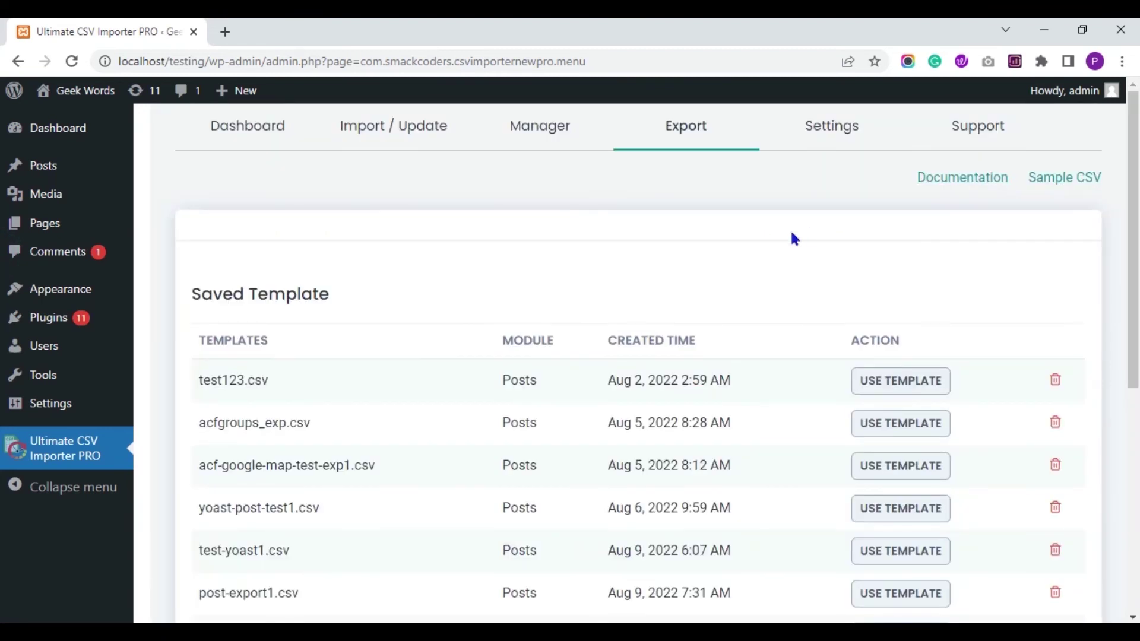
Look through the saved export templates and create a new mapping for the Posts export
{"action": "scroll", "coordinate": [789, 297], "scroll_direction": "down", "scroll_amount": 5}
{"action": "scroll", "coordinate": [3, 395], "scroll_direction": "down", "scroll_amount": 3}
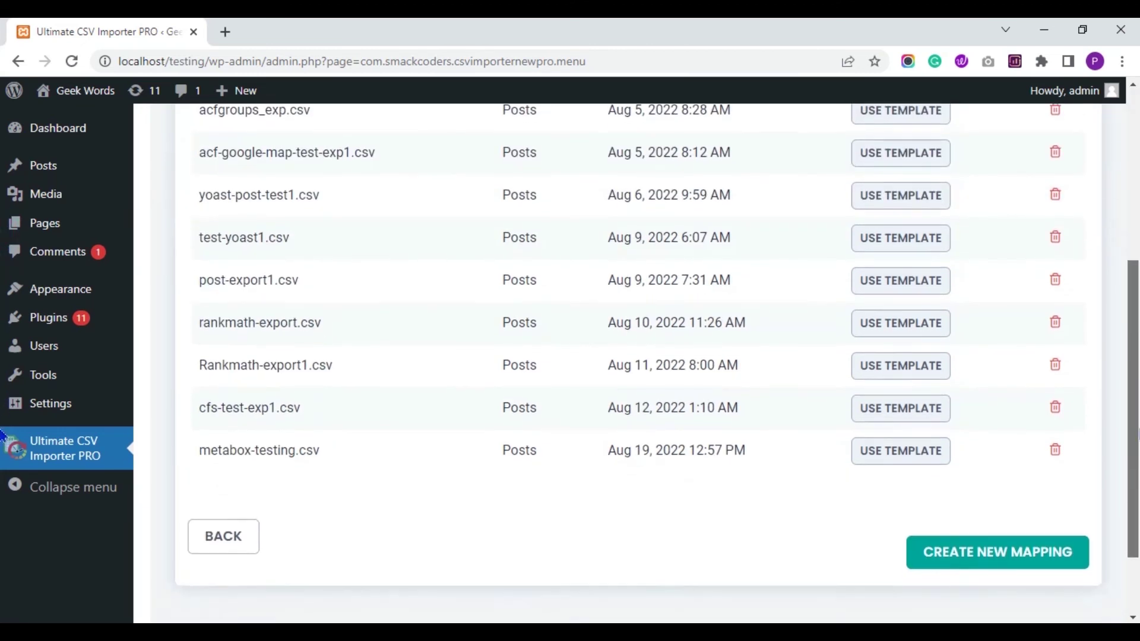
{"action": "scroll", "coordinate": [1131, 414], "scroll_direction": "up", "scroll_amount": 2}
{"action": "left_click_drag", "start_coordinate": [1131, 414], "coordinate": [1122, 377]}
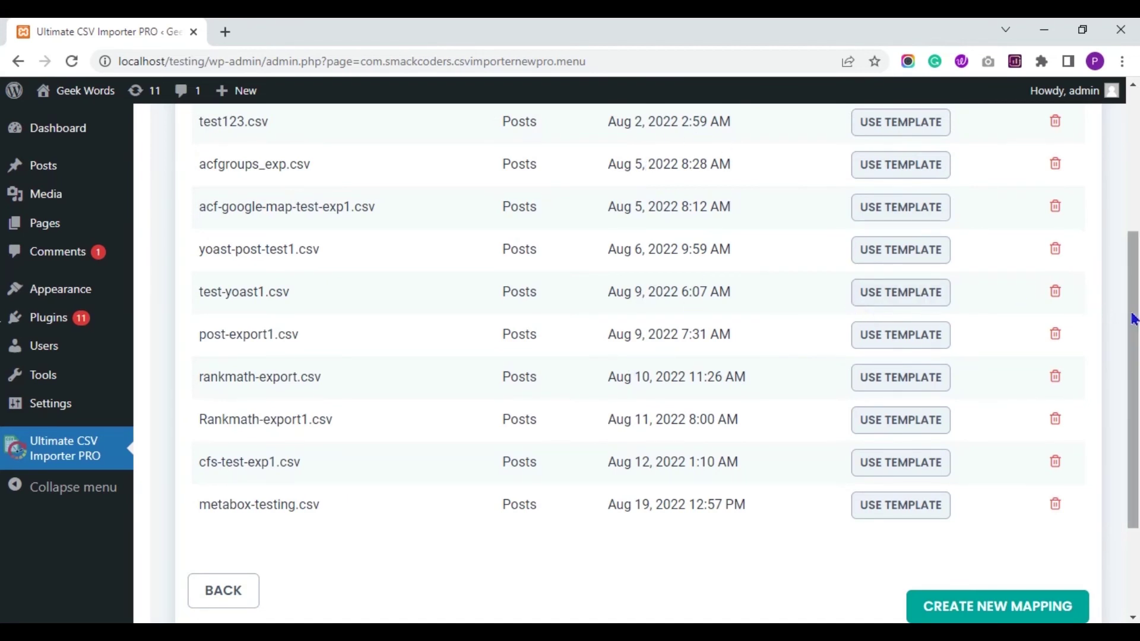
{"action": "scroll", "coordinate": [1133, 317], "scroll_direction": "down", "scroll_amount": 3}
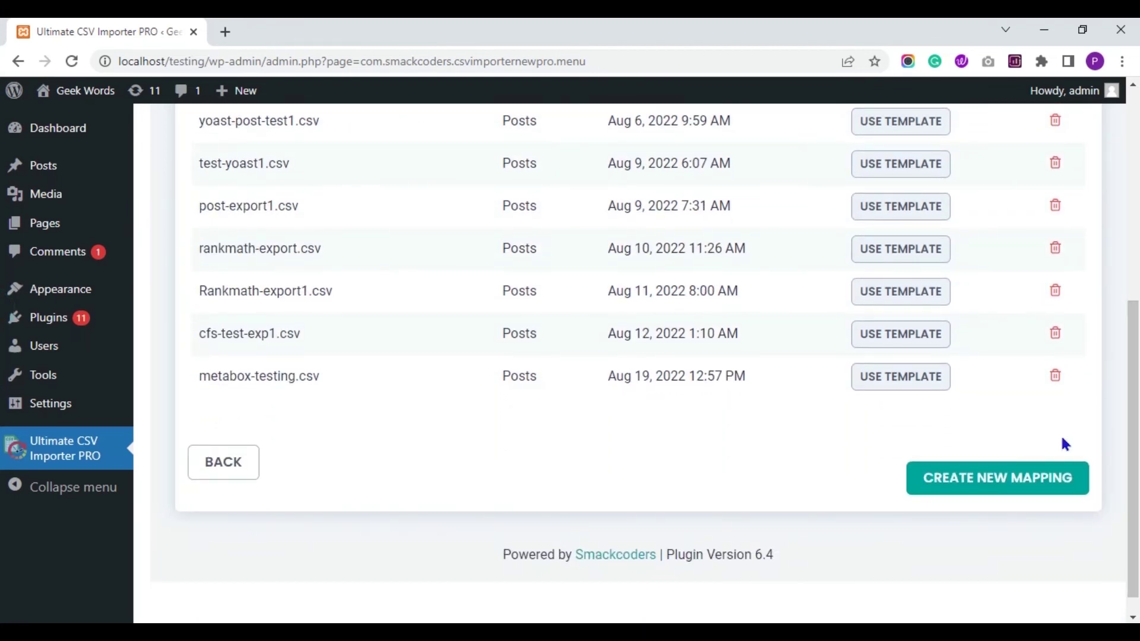
{"action": "left_click", "coordinate": [1022, 482]}
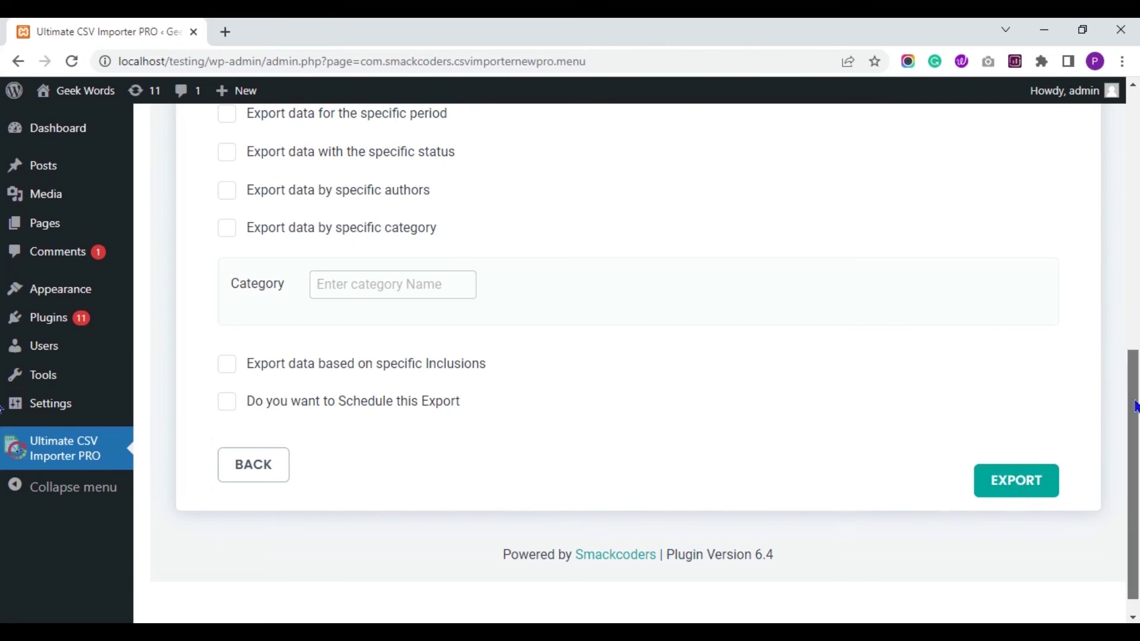
Name the export file metabox-exp1 and keep CSV as the export type
{"action": "scroll", "coordinate": [1134, 359], "scroll_direction": "up", "scroll_amount": 9}
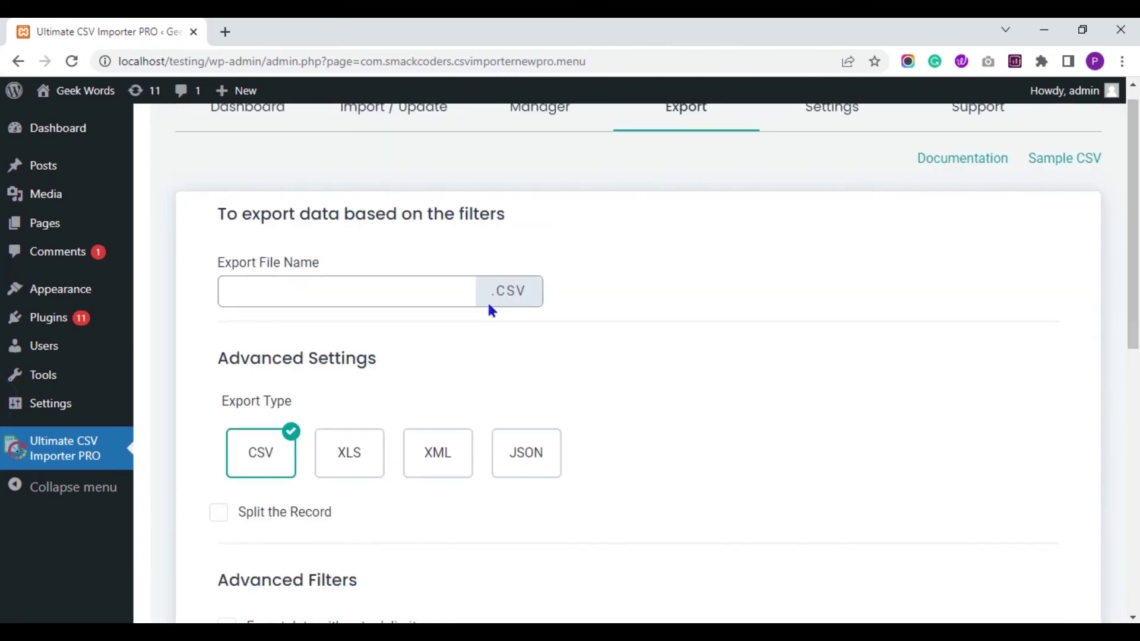
{"action": "left_click", "coordinate": [435, 298]}
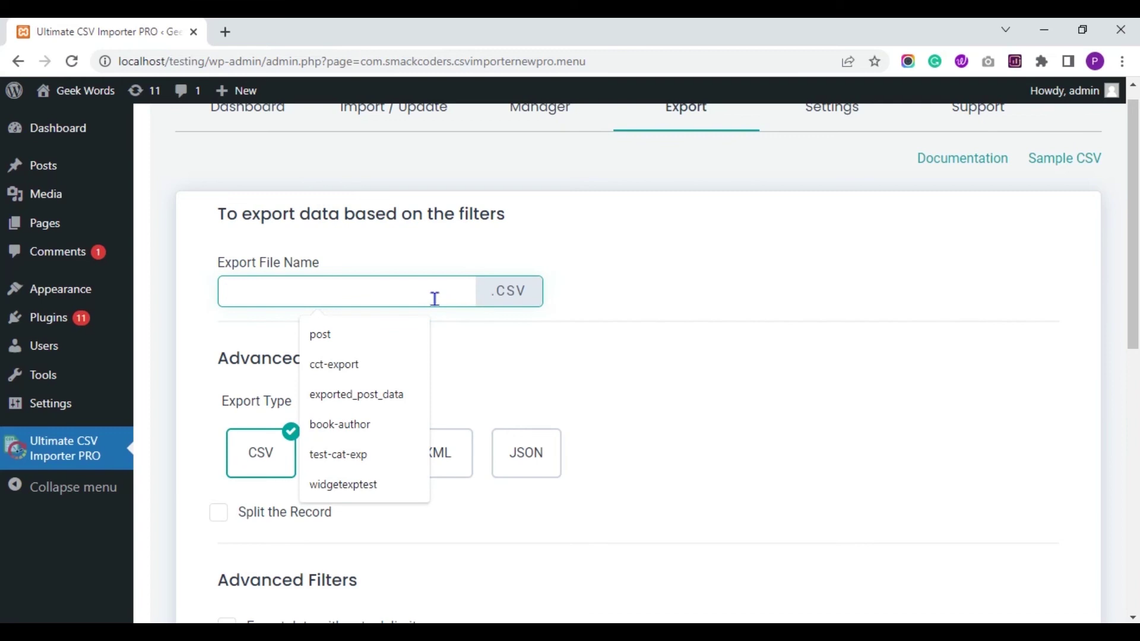
{"action": "type", "text": "metabox-"}
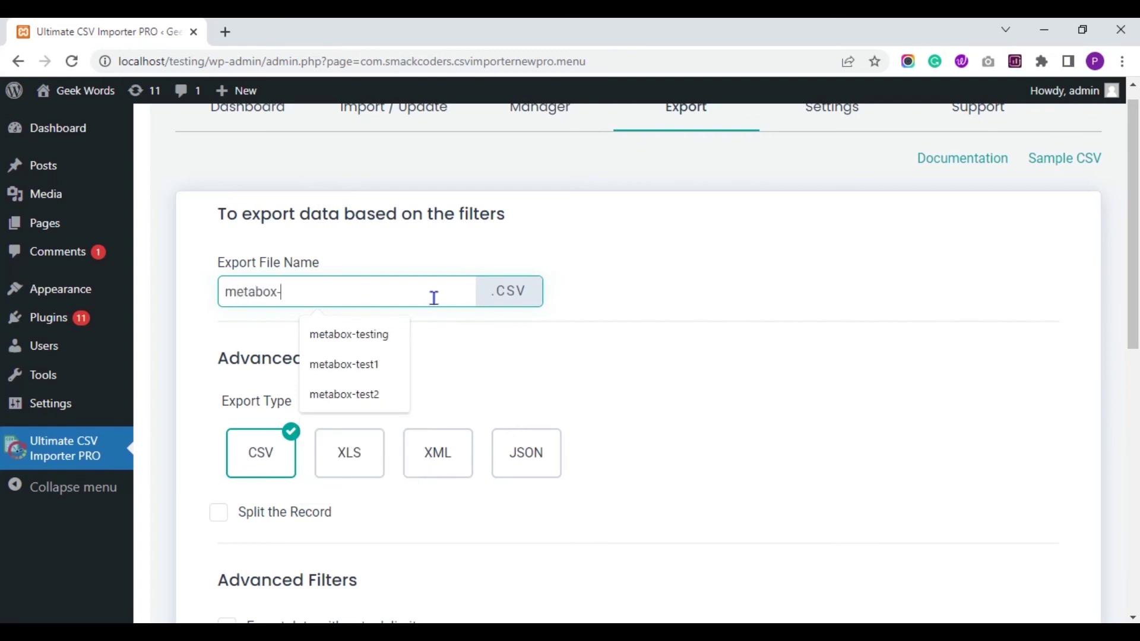
{"action": "type", "text": "exp1"}
{"action": "left_click", "coordinate": [581, 294]}
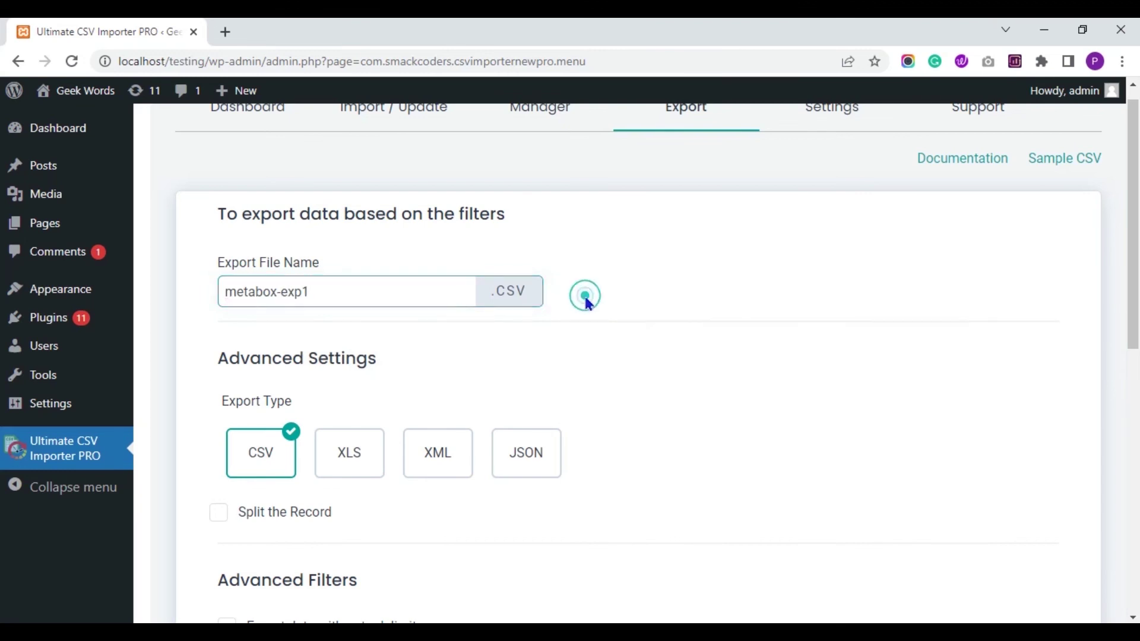
{"action": "scroll", "coordinate": [639, 356], "scroll_direction": "down", "scroll_amount": 2}
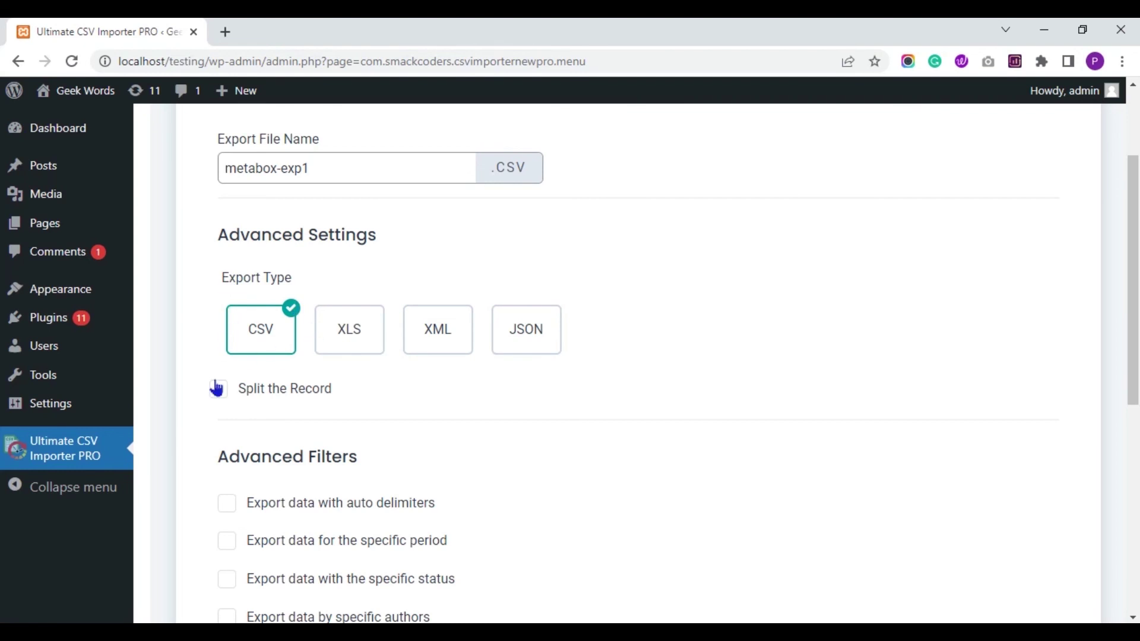
Look at the option for splitting the exported records and leave it switched off
{"action": "scroll", "coordinate": [778, 326], "scroll_direction": "down", "scroll_amount": 2}
{"action": "left_click", "coordinate": [218, 247]}
{"action": "left_click", "coordinate": [219, 248]}
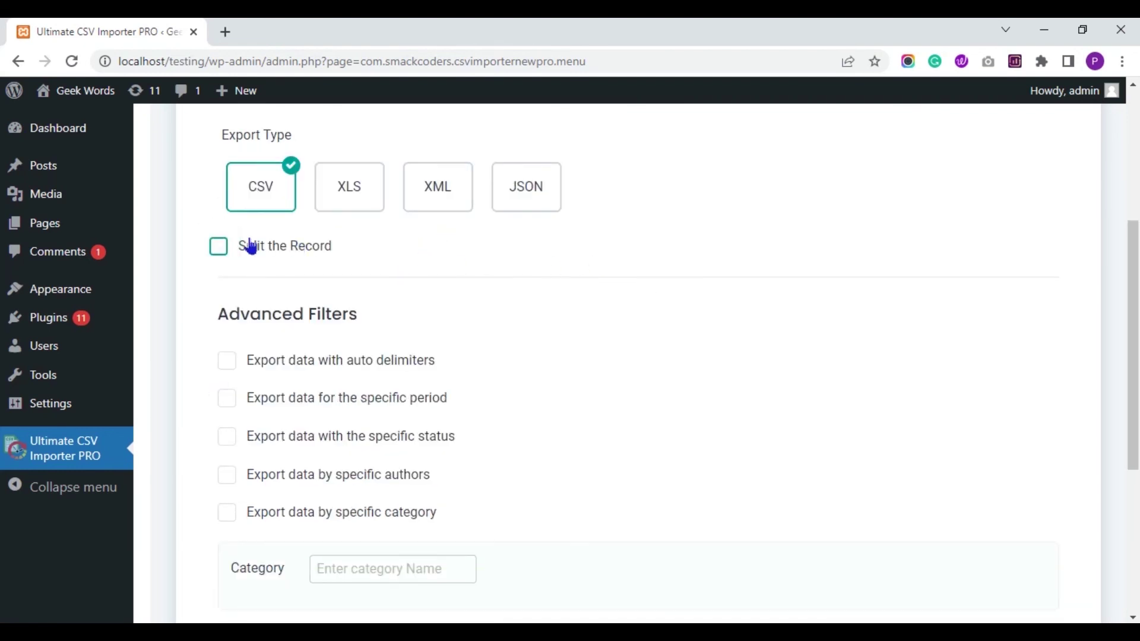
{"action": "left_click", "coordinate": [220, 249]}
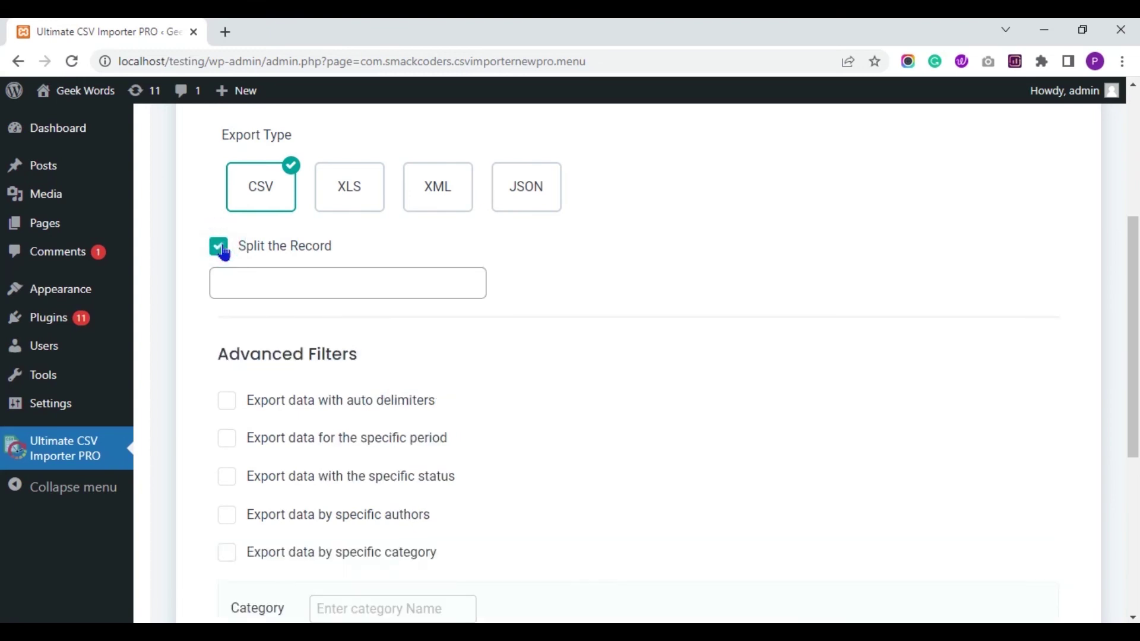
{"action": "left_click", "coordinate": [220, 248]}
Look at the schedule details for the export and leave scheduling switched off
{"action": "scroll", "coordinate": [501, 195], "scroll_direction": "down", "scroll_amount": 4}
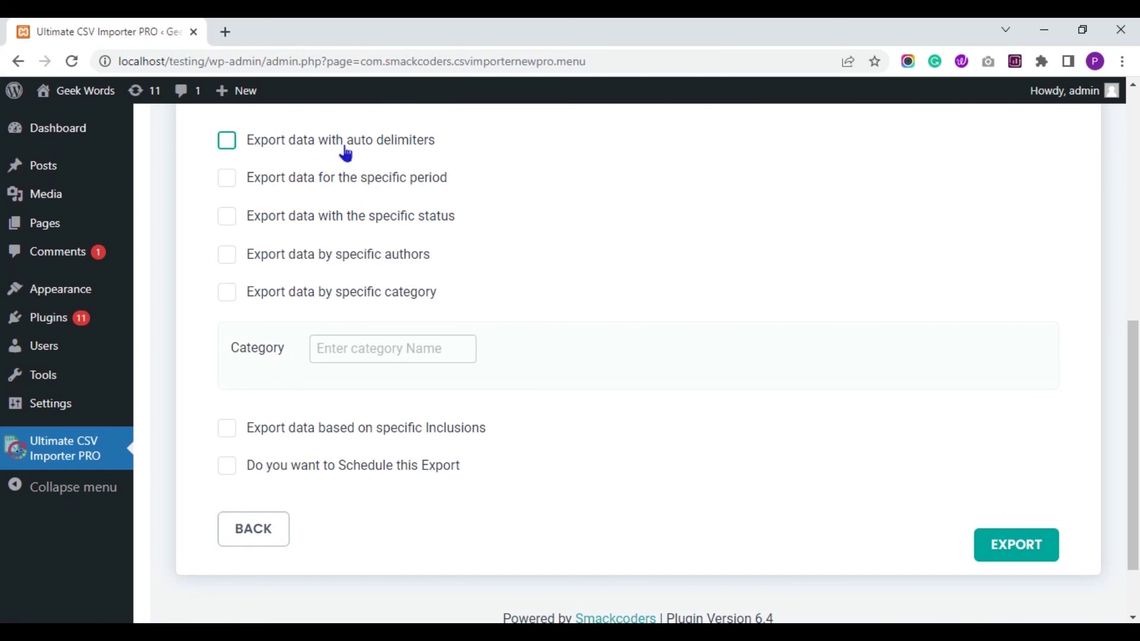
{"action": "left_click", "coordinate": [241, 472]}
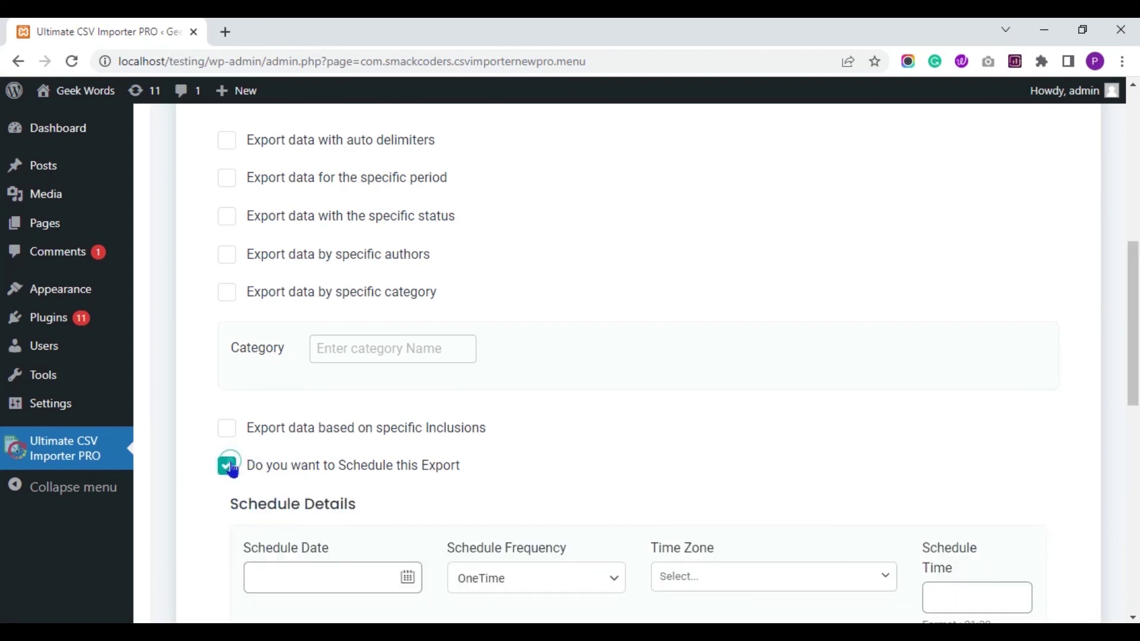
{"action": "left_click", "coordinate": [233, 472]}
Run the posts export without advanced filters and download the exported CSV file
{"action": "scroll", "coordinate": [1136, 508], "scroll_direction": "down", "scroll_amount": 2}
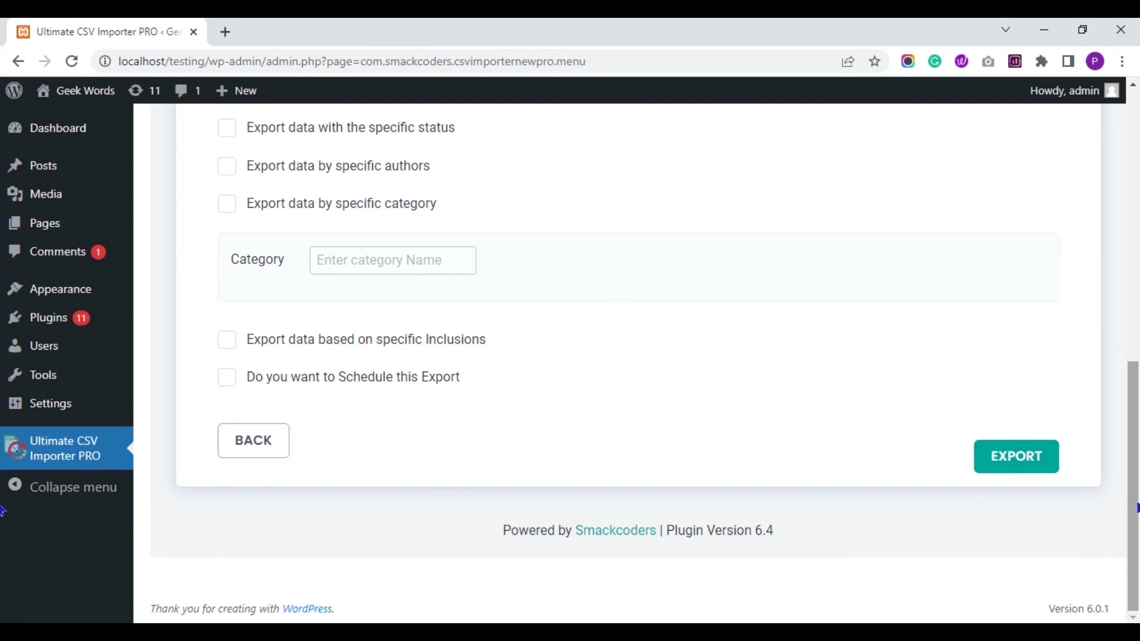
{"action": "left_click", "coordinate": [1021, 469]}
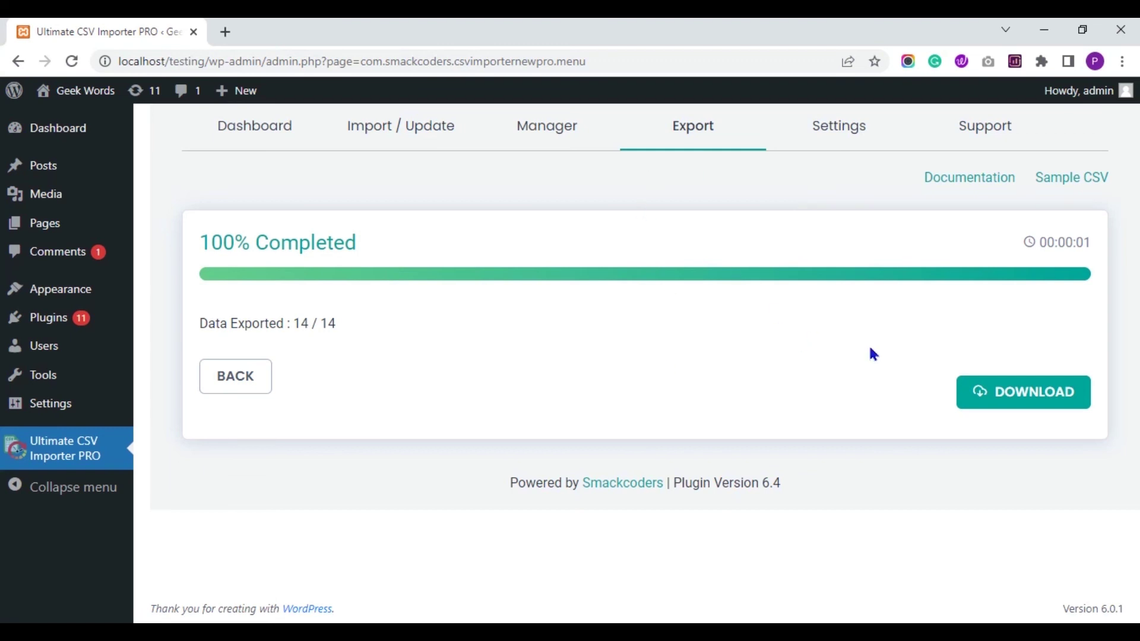
{"action": "left_click", "coordinate": [1022, 400]}
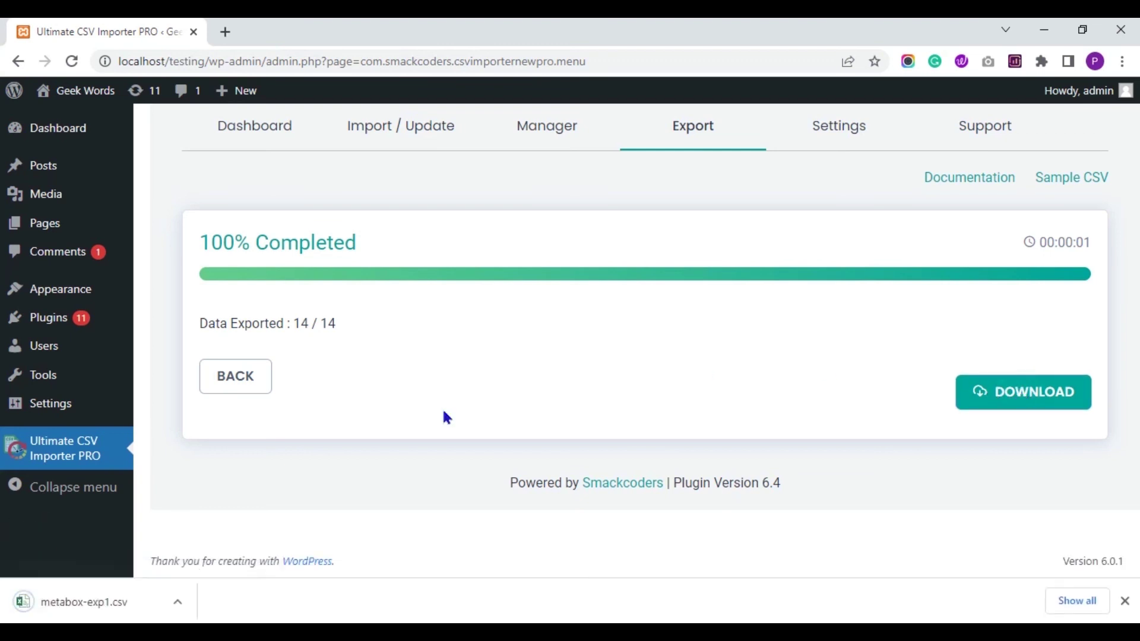
Open the downloaded metabox-exp1.csv in Excel and select the Meta Box Sample post's title in cell A15
{"action": "left_click", "coordinate": [88, 600]}
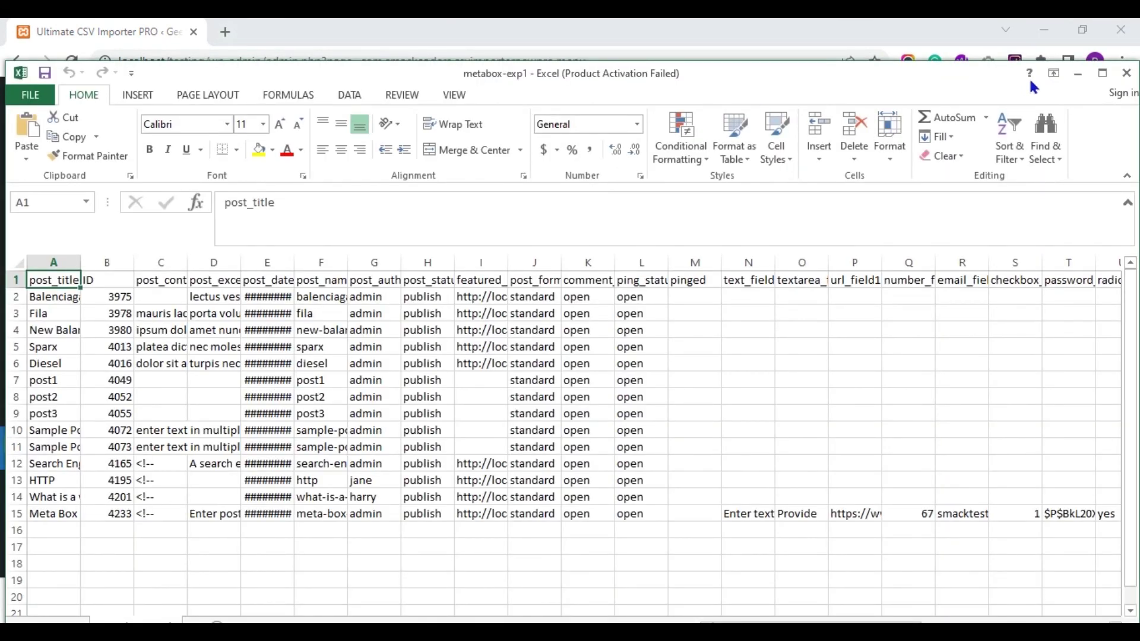
{"action": "double_click", "coordinate": [940, 74]}
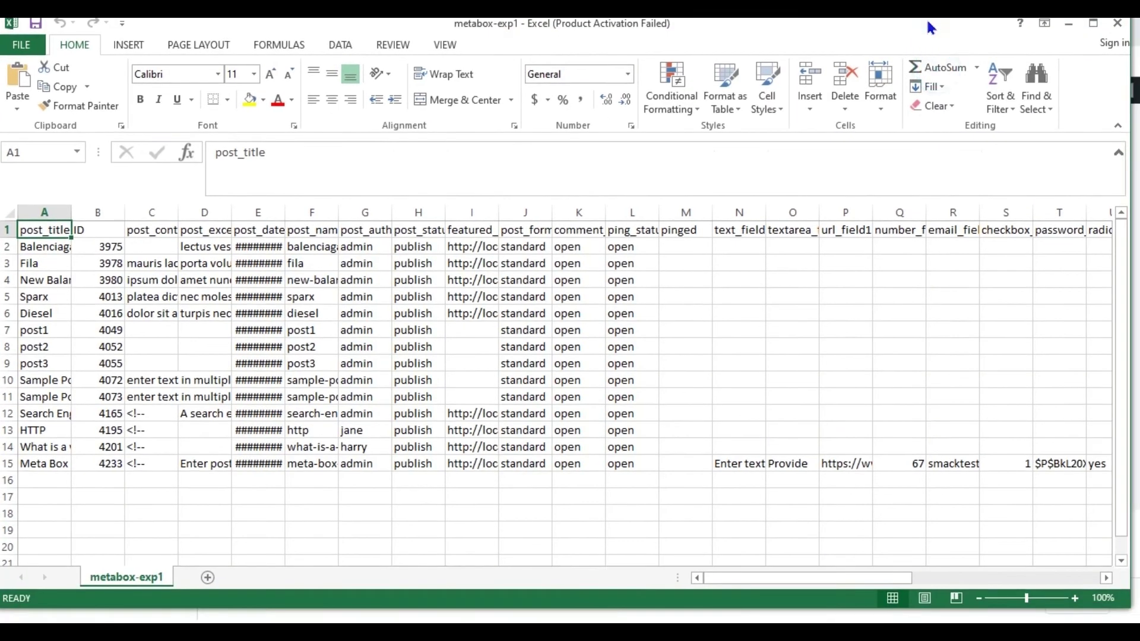
{"action": "left_click", "coordinate": [43, 467]}
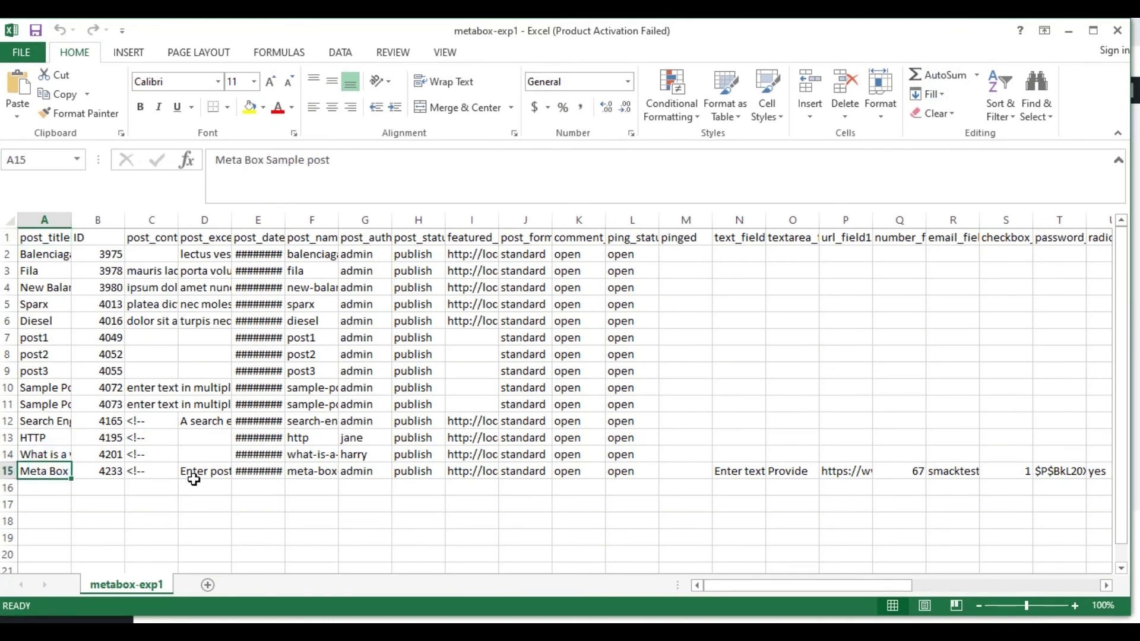
Examine the exported values of the Meta Box Sample post in row 15, column by column through post_tag
{"action": "key", "text": "Right"}
{"action": "key", "text": "Right"}
{"action": "key", "text": "Right"}
{"action": "key", "text": "Right"}
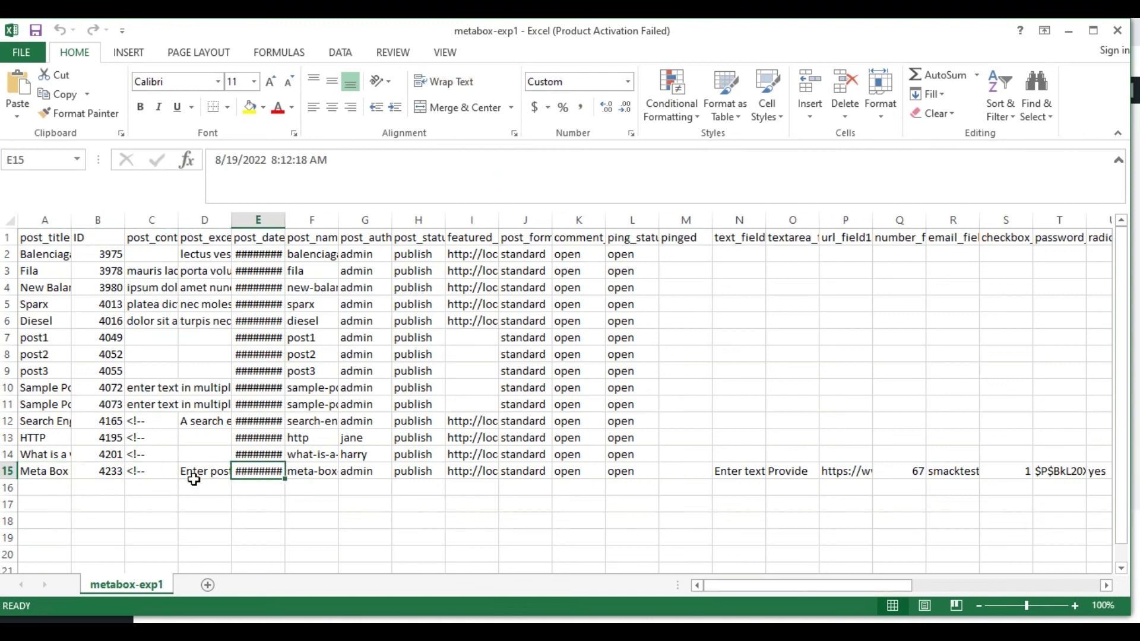
{"action": "key", "text": "Right"}
{"action": "key", "text": "Right"}
{"action": "key", "text": "Right"}
{"action": "key", "text": "Right"}
{"action": "key", "text": "Right"}
{"action": "key", "text": "Right"}
{"action": "key", "text": "Right"}
{"action": "key", "text": "Right"}
{"action": "key", "text": "Right"}
{"action": "key", "text": "Right"}
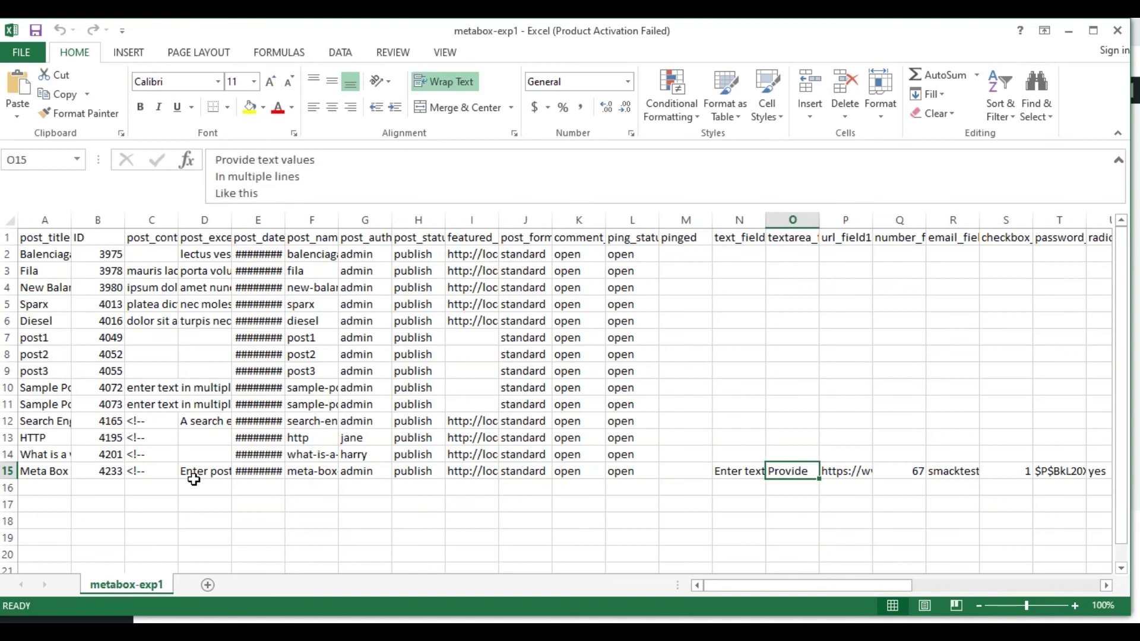
{"action": "key", "text": "Right"}
{"action": "key", "text": "Right"}
{"action": "key", "text": "Right"}
{"action": "key", "text": "Right"}
{"action": "key", "text": "Right"}
{"action": "key", "text": "Right"}
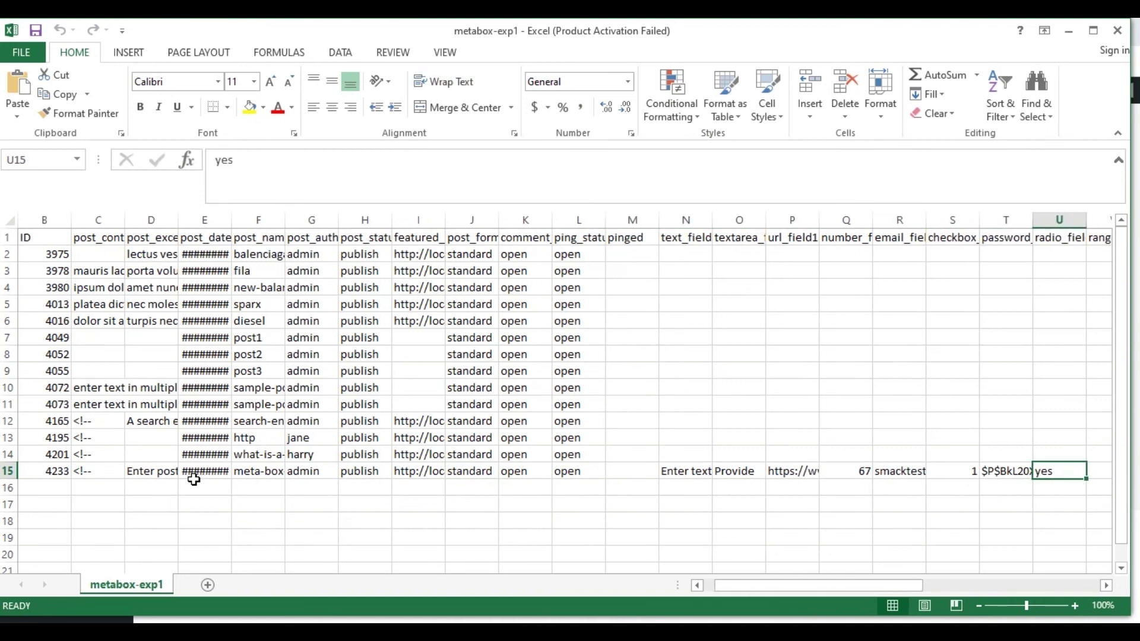
{"action": "key", "text": "Right"}
{"action": "key", "text": "Right"}
{"action": "key", "text": "Right"}
{"action": "key", "text": "Right"}
{"action": "key", "text": "Right"}
{"action": "key", "text": "Right"}
{"action": "key", "text": "Right"}
{"action": "key", "text": "Right"}
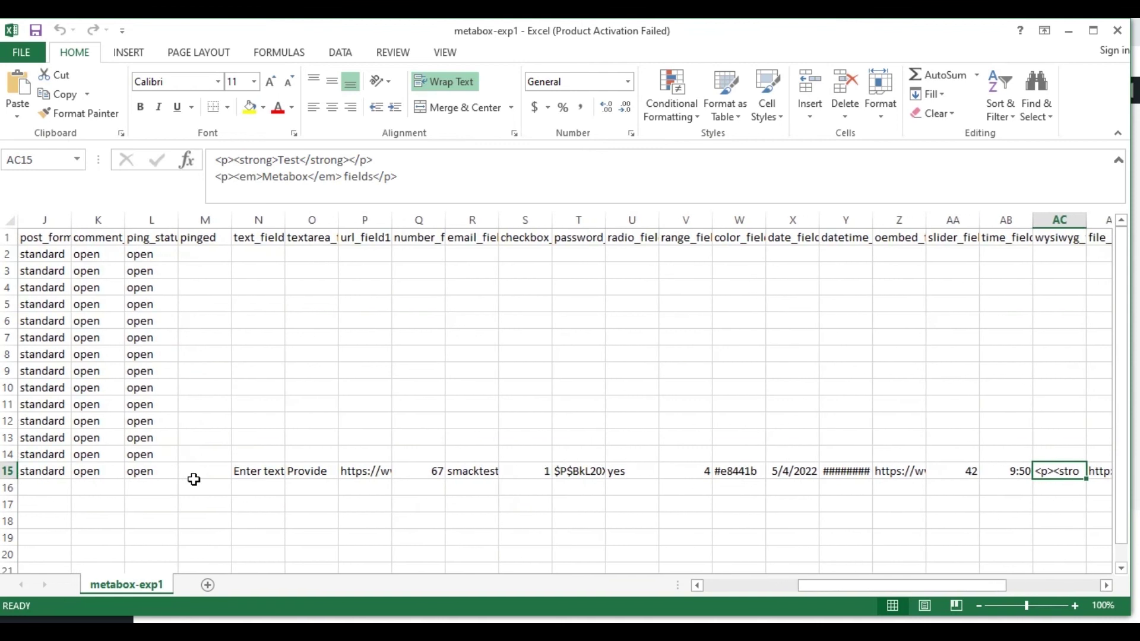
{"action": "key", "text": "Right"}
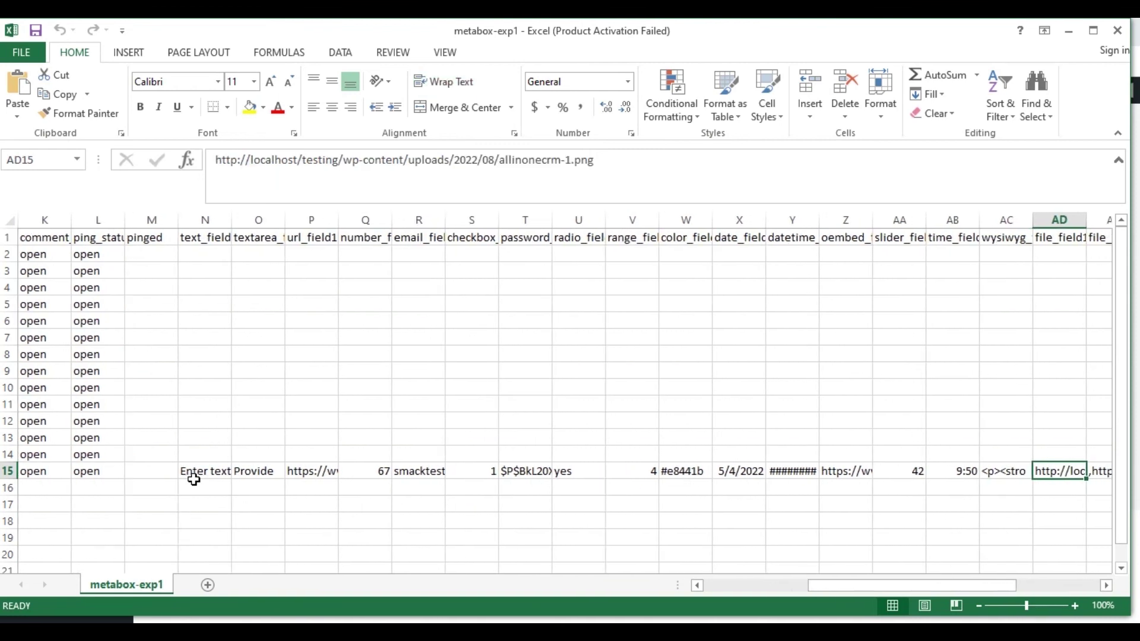
{"action": "key", "text": "Right"}
{"action": "key", "text": "Right"}
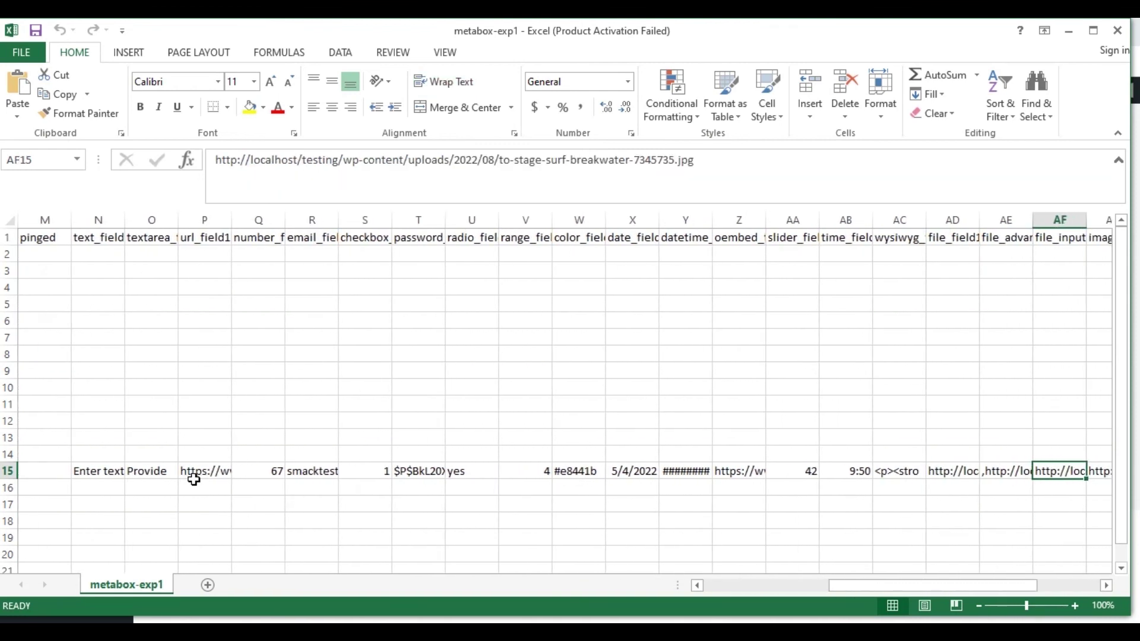
{"action": "key", "text": "Right"}
{"action": "key", "text": "Right"}
{"action": "key", "text": "Right"}
{"action": "key", "text": "Right"}
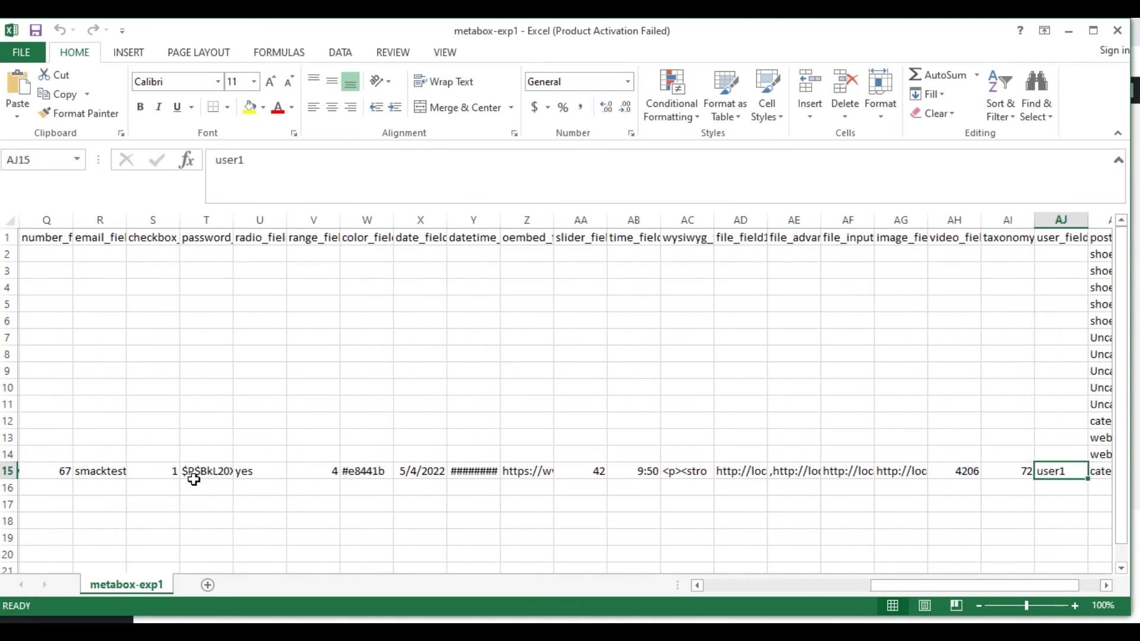
{"action": "key", "text": "Right"}
{"action": "key", "text": "Right"}
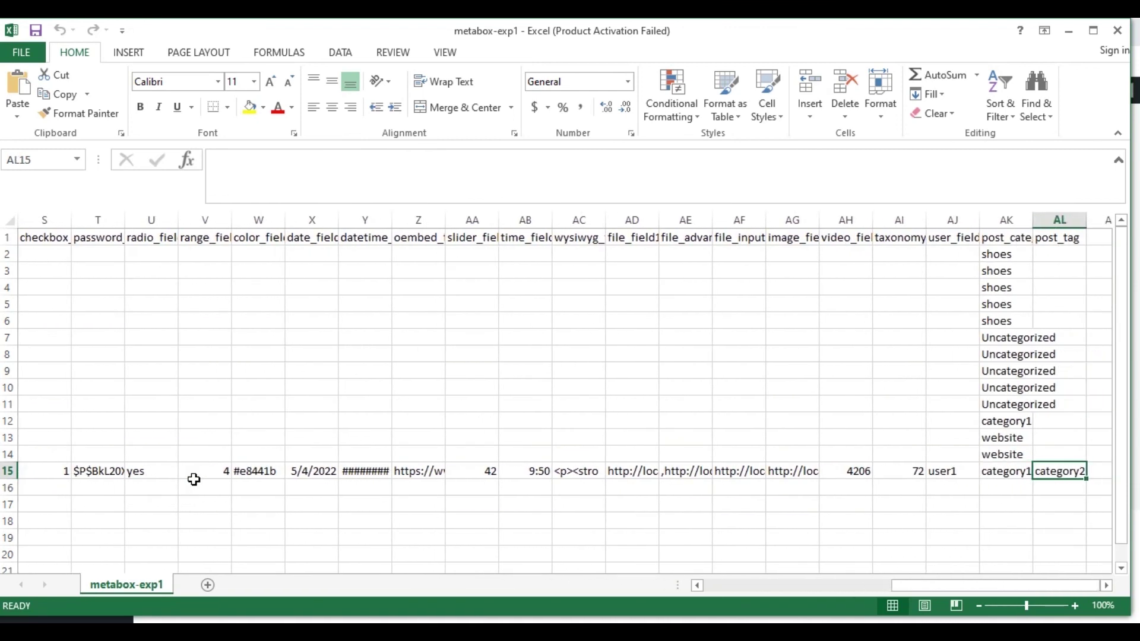
Review row 15's Meta Box field values again, going back from post_tag to the ping status column
{"action": "key", "text": "Left"}
{"action": "key", "text": "Left"}
{"action": "key", "text": "Left"}
{"action": "key", "text": "Left"}
{"action": "key", "text": "Left"}
{"action": "key", "text": "Left"}
{"action": "key", "text": "Left"}
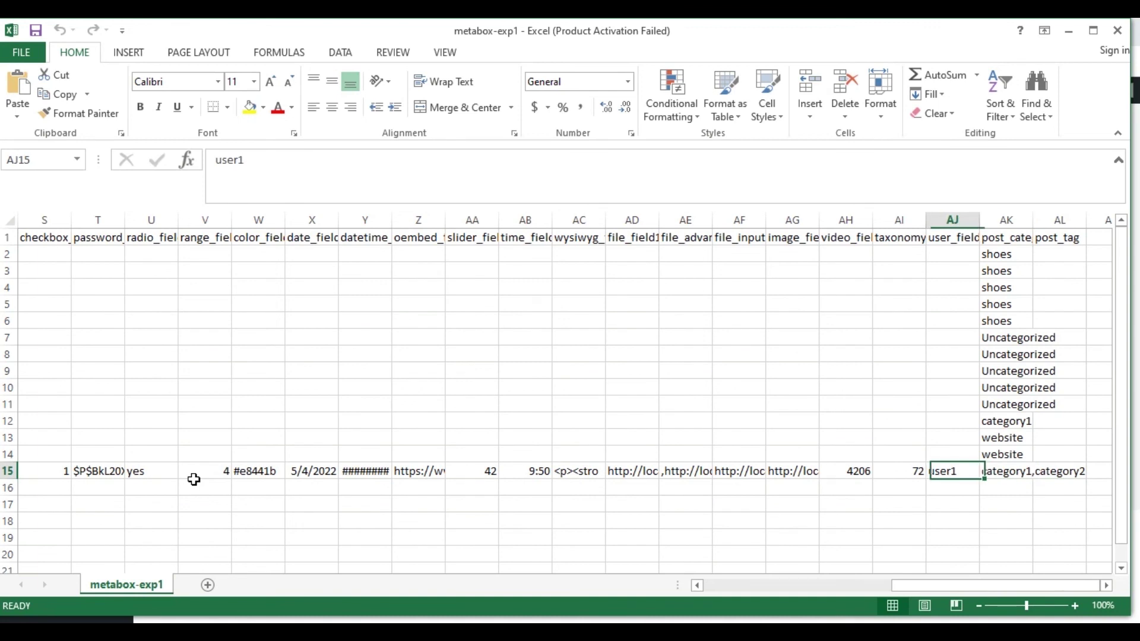
{"action": "key", "text": "Left"}
{"action": "key", "text": "Left"}
{"action": "key", "text": "Left"}
{"action": "key", "text": "Left"}
{"action": "key", "text": "Left"}
{"action": "key", "text": "Left"}
{"action": "key", "text": "Left"}
{"action": "key", "text": "Left"}
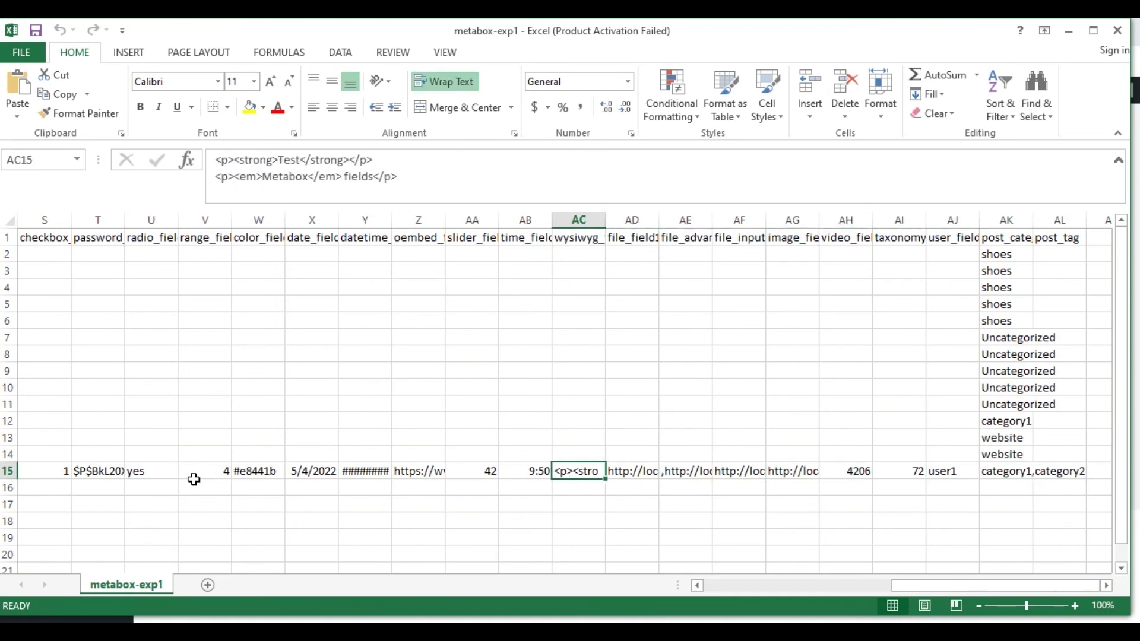
{"action": "key", "text": "Left"}
{"action": "key", "text": "Left"}
{"action": "key", "text": "Left"}
{"action": "key", "text": "Left"}
{"action": "key", "text": "Left"}
{"action": "key", "text": "Left"}
{"action": "key", "text": "Left"}
{"action": "key", "text": "Left"}
{"action": "key", "text": "Left"}
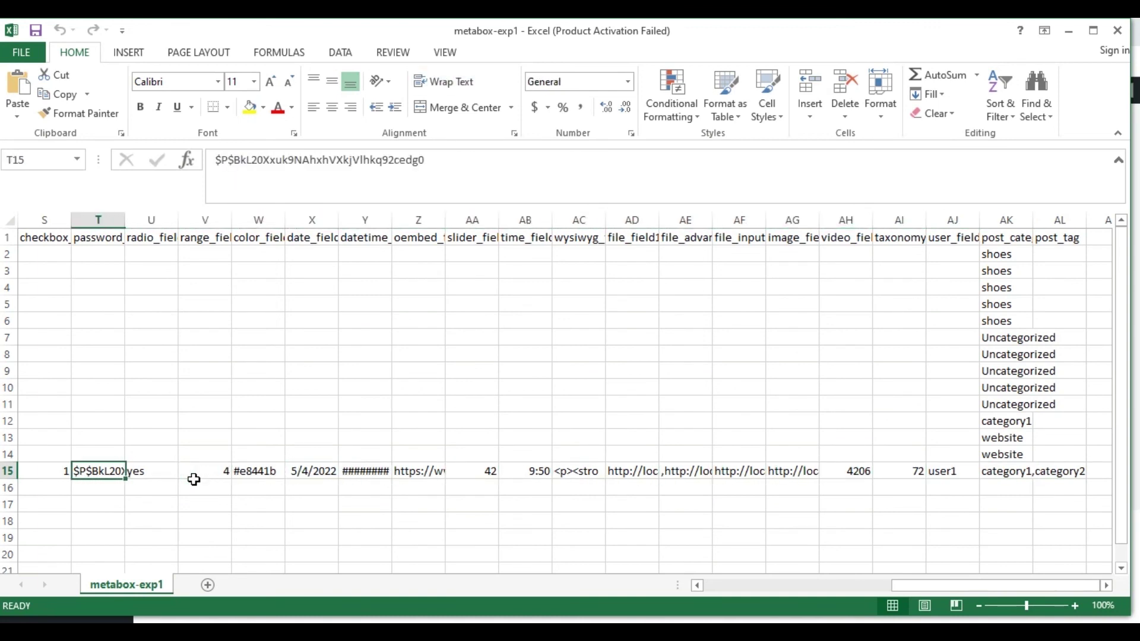
{"action": "key", "text": "Left"}
{"action": "key", "text": "Left"}
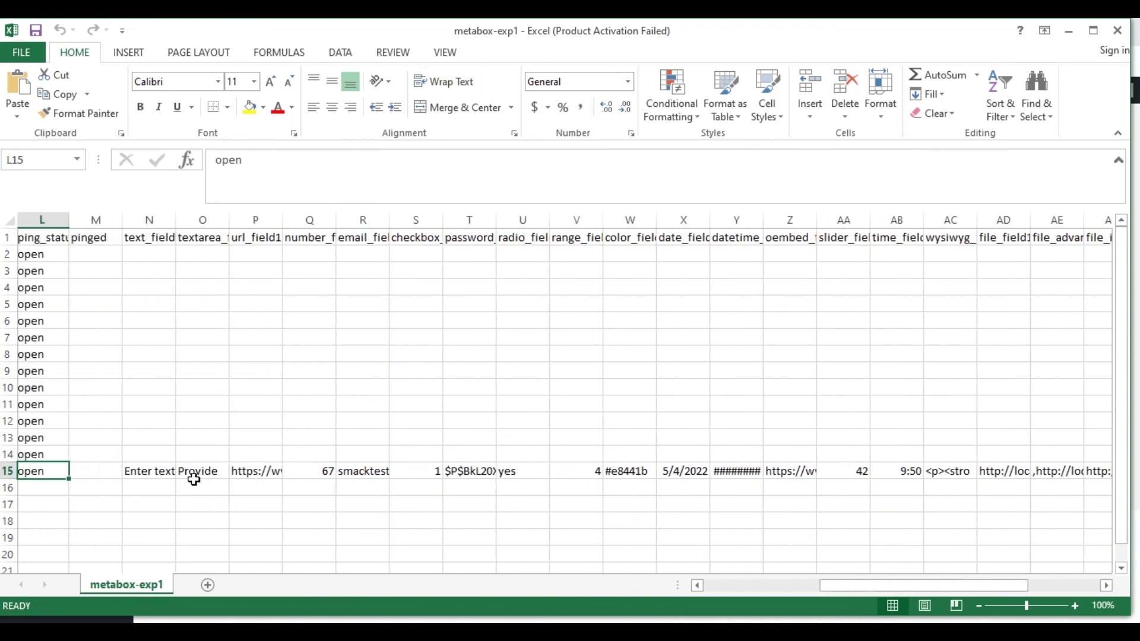